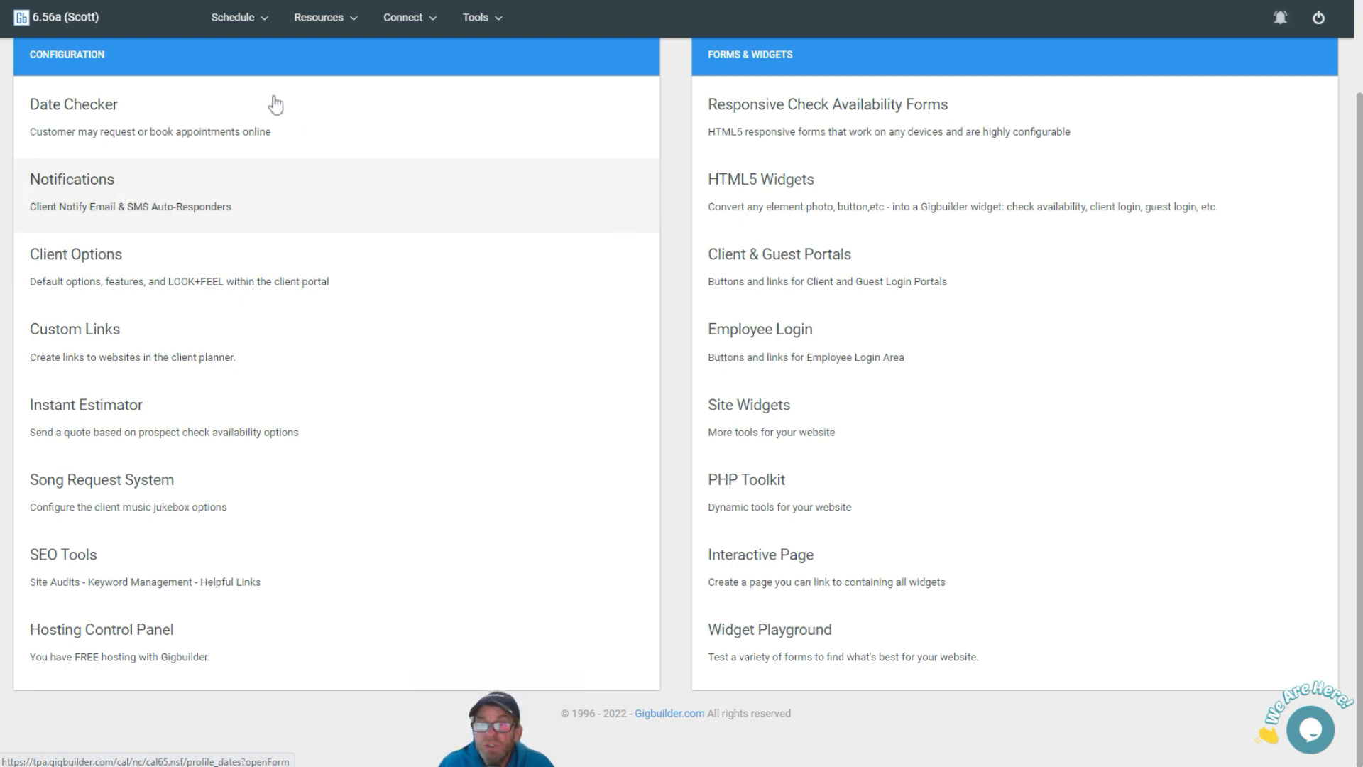
Open the CWP hosting control panel for clearwater-dj.com from Gigbuilder's Web Tools & Setup
{"action": "left_click", "coordinate": [476, 28]}
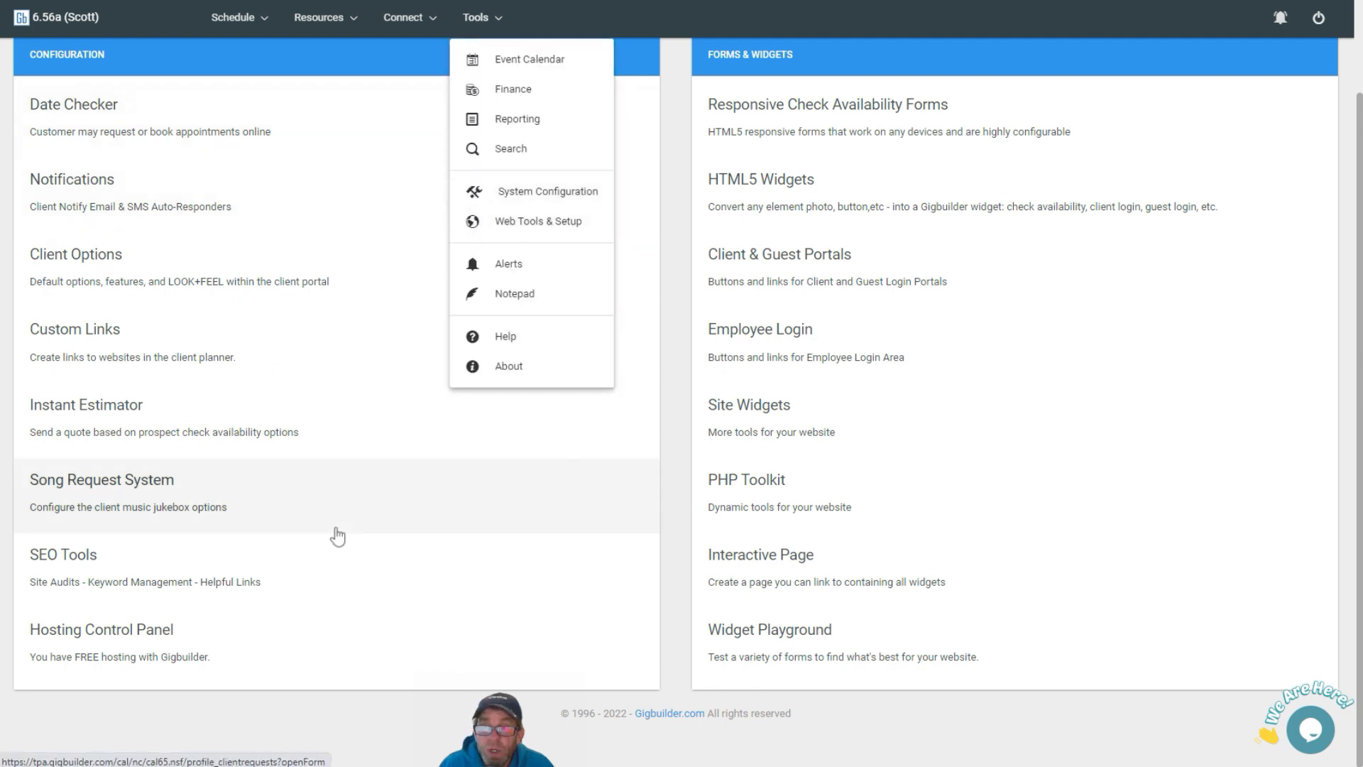
{"action": "left_click", "coordinate": [149, 649]}
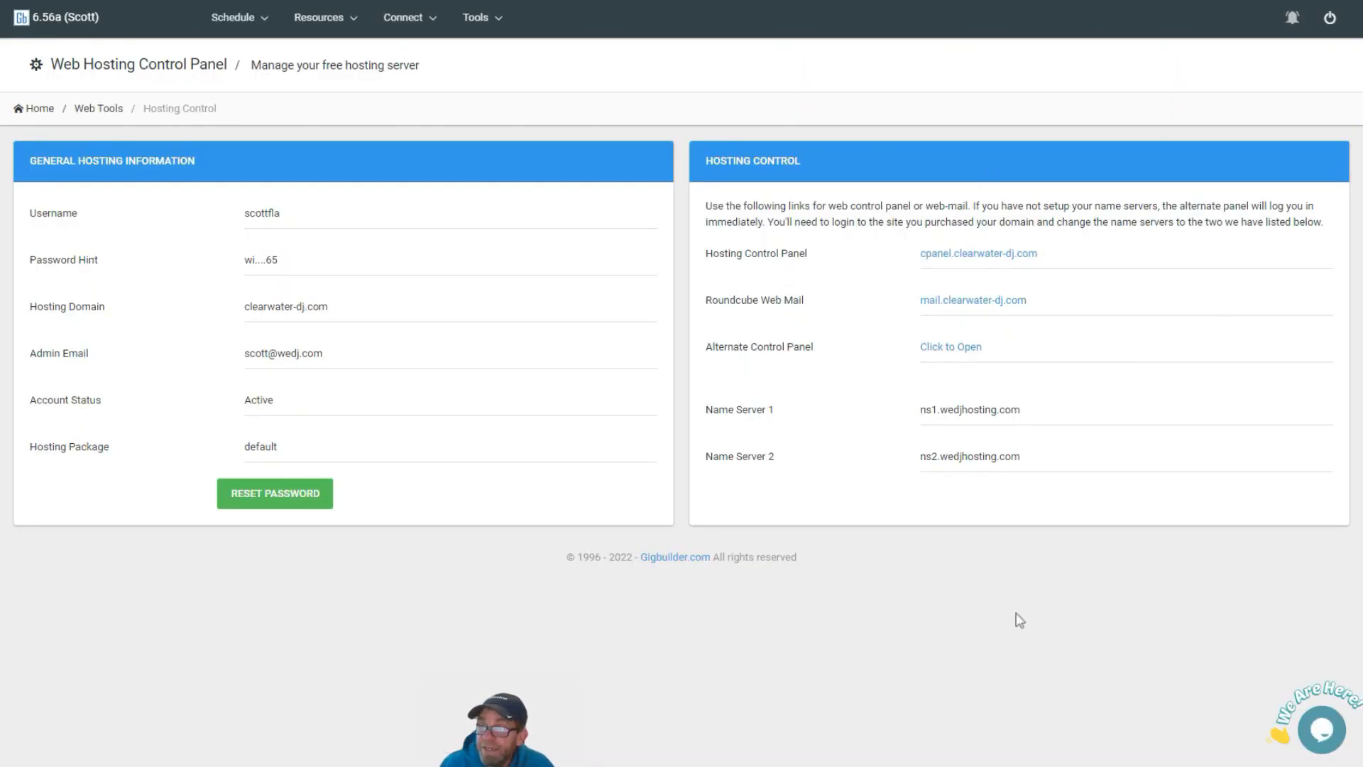
{"action": "left_click", "coordinate": [952, 256]}
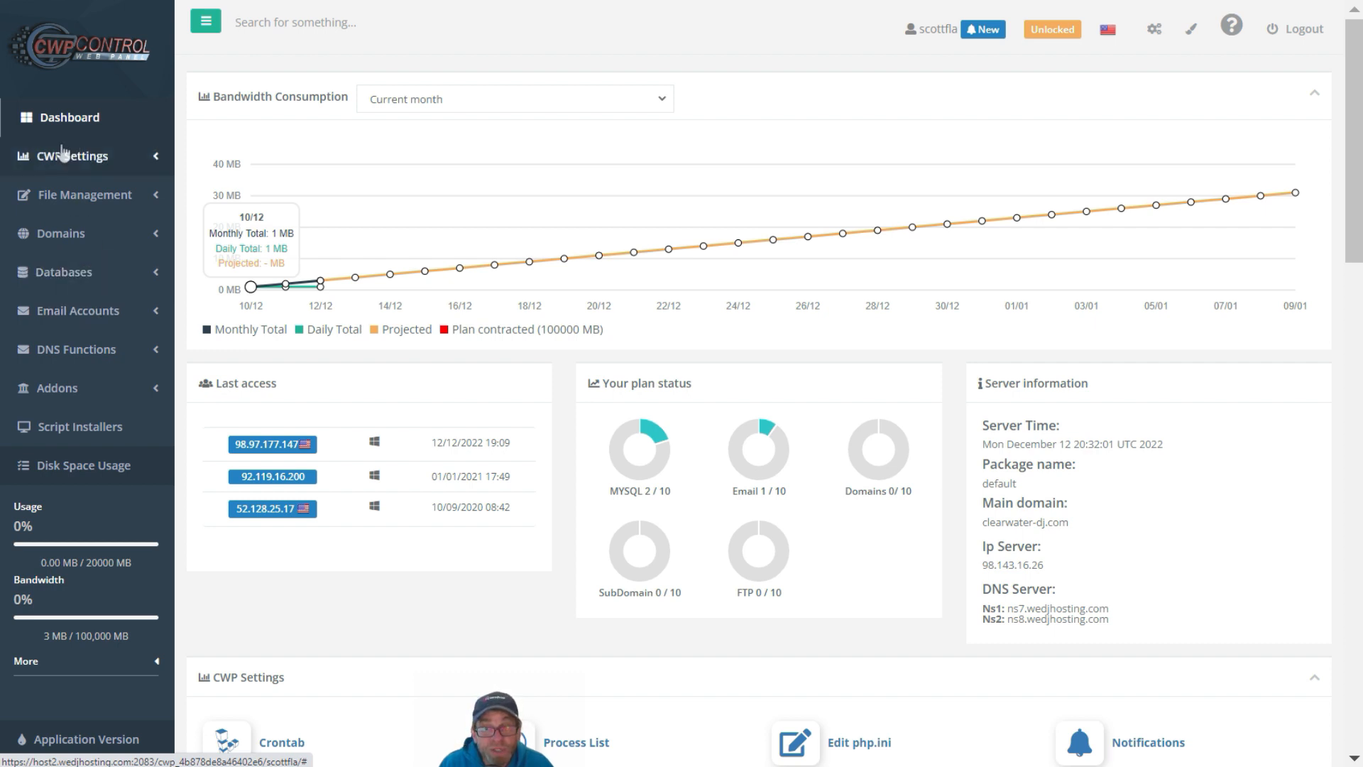
Launch SitePad from the Script Installers section of the CWP sidebar
{"action": "left_click", "coordinate": [97, 432]}
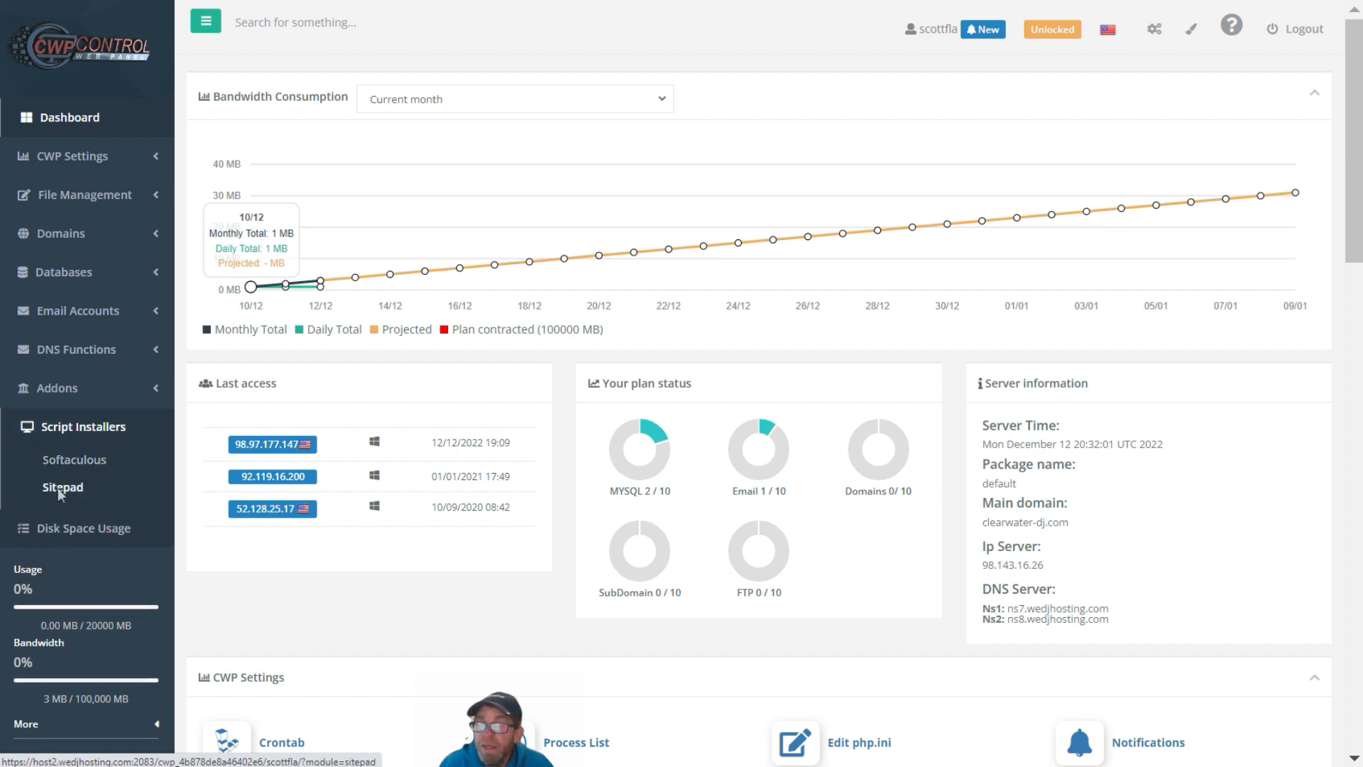
{"action": "left_click", "coordinate": [61, 488]}
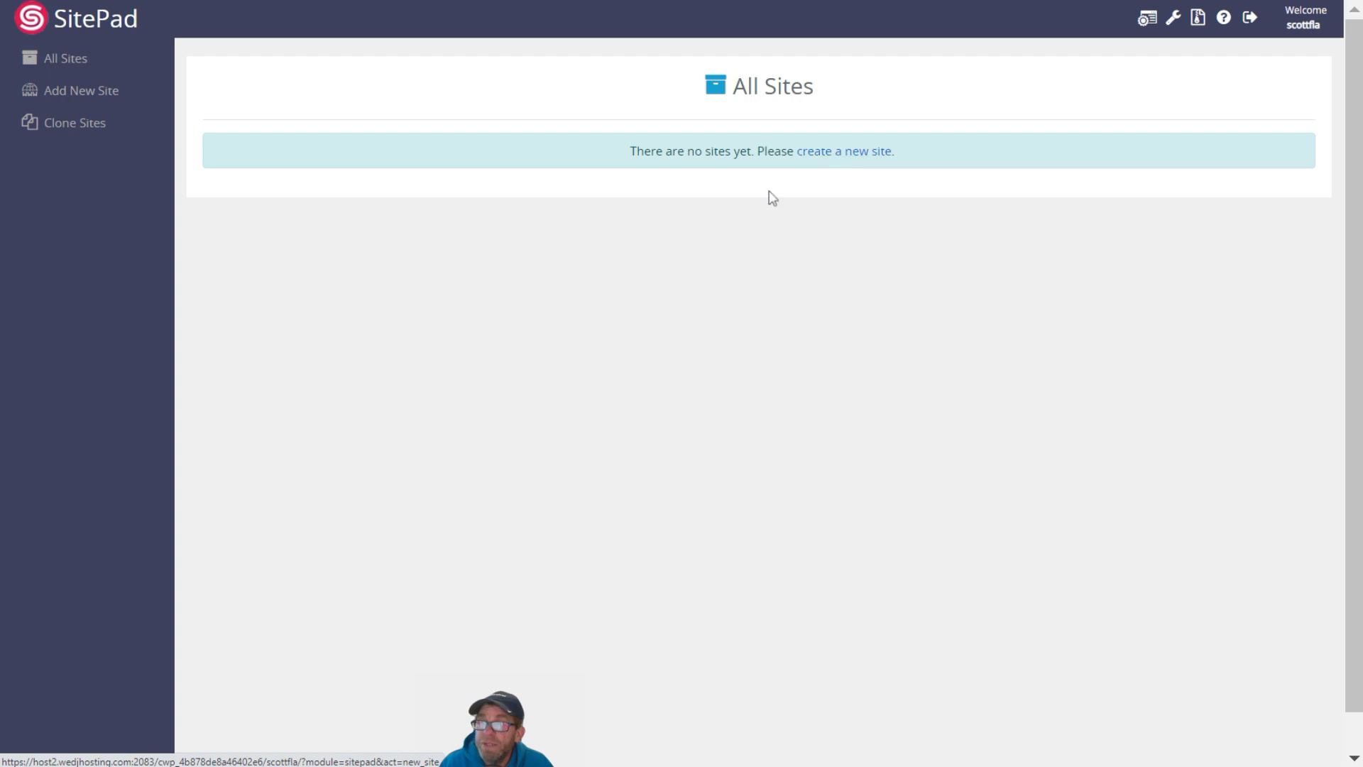
Start a new site using the SoundOn theme from the E-Commerce category
{"action": "left_click", "coordinate": [856, 159]}
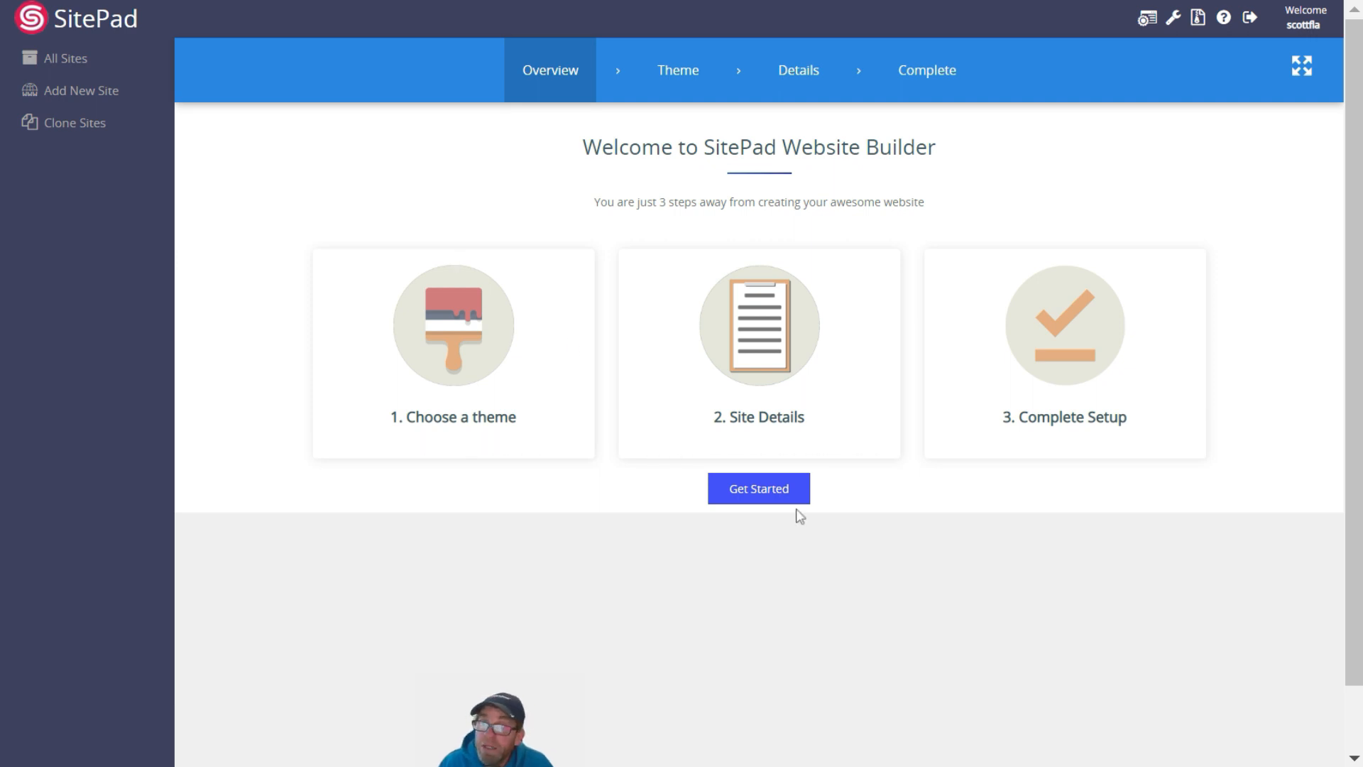
{"action": "left_click", "coordinate": [759, 489]}
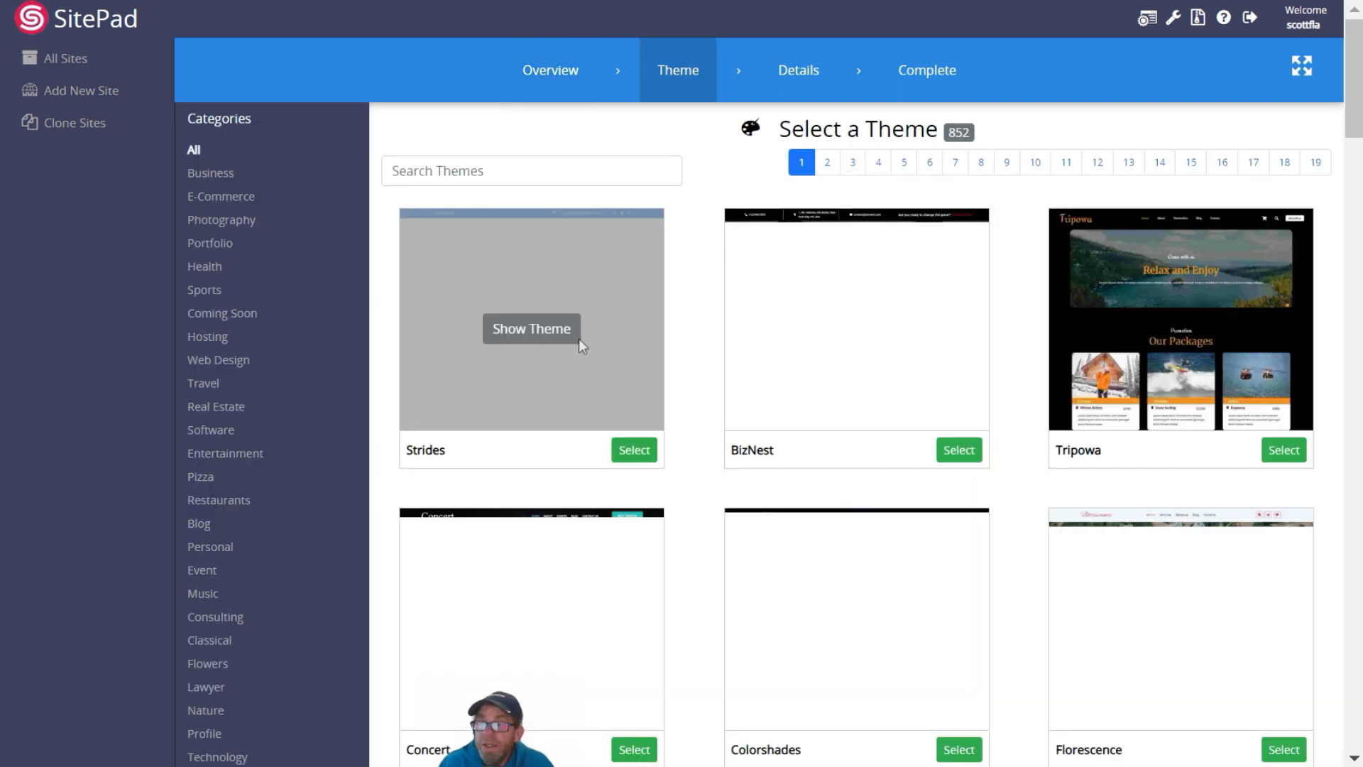
{"action": "left_click", "coordinate": [232, 201]}
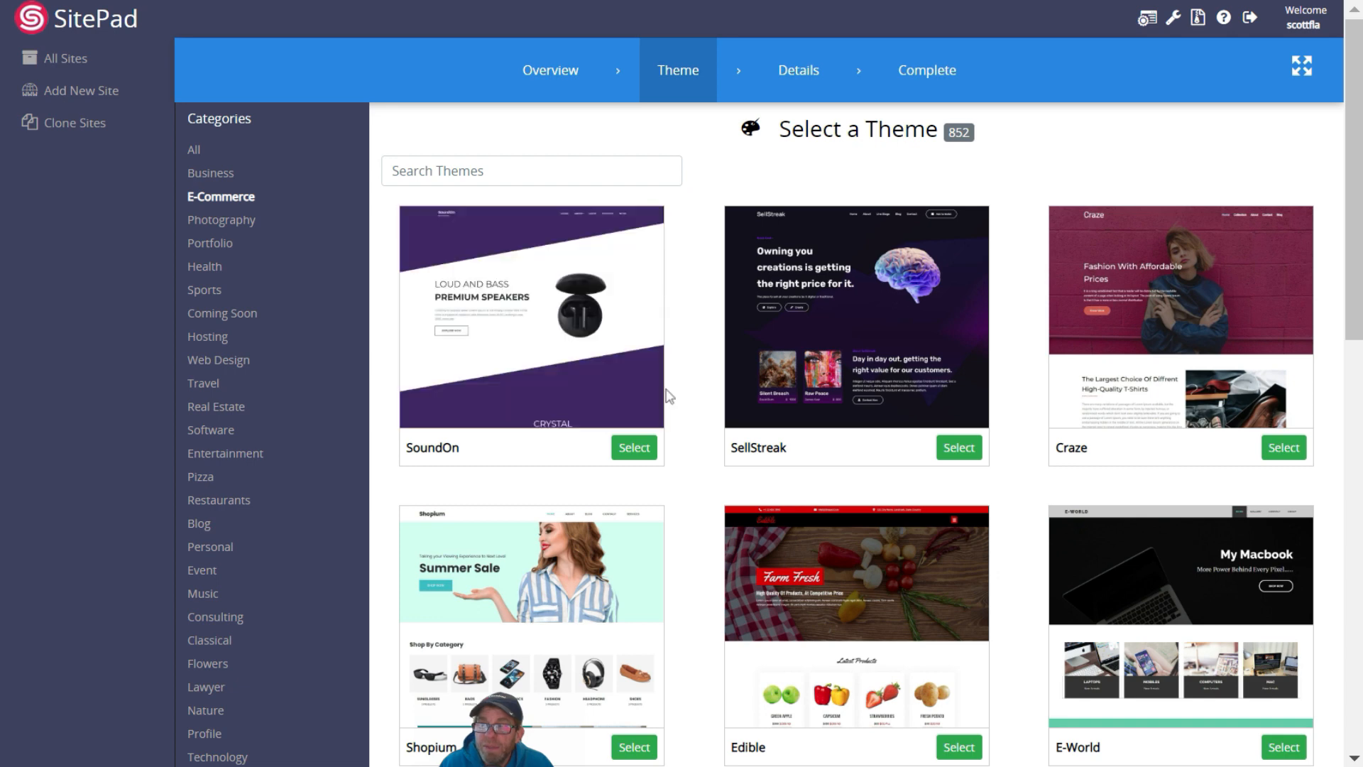
{"action": "left_click", "coordinate": [636, 447]}
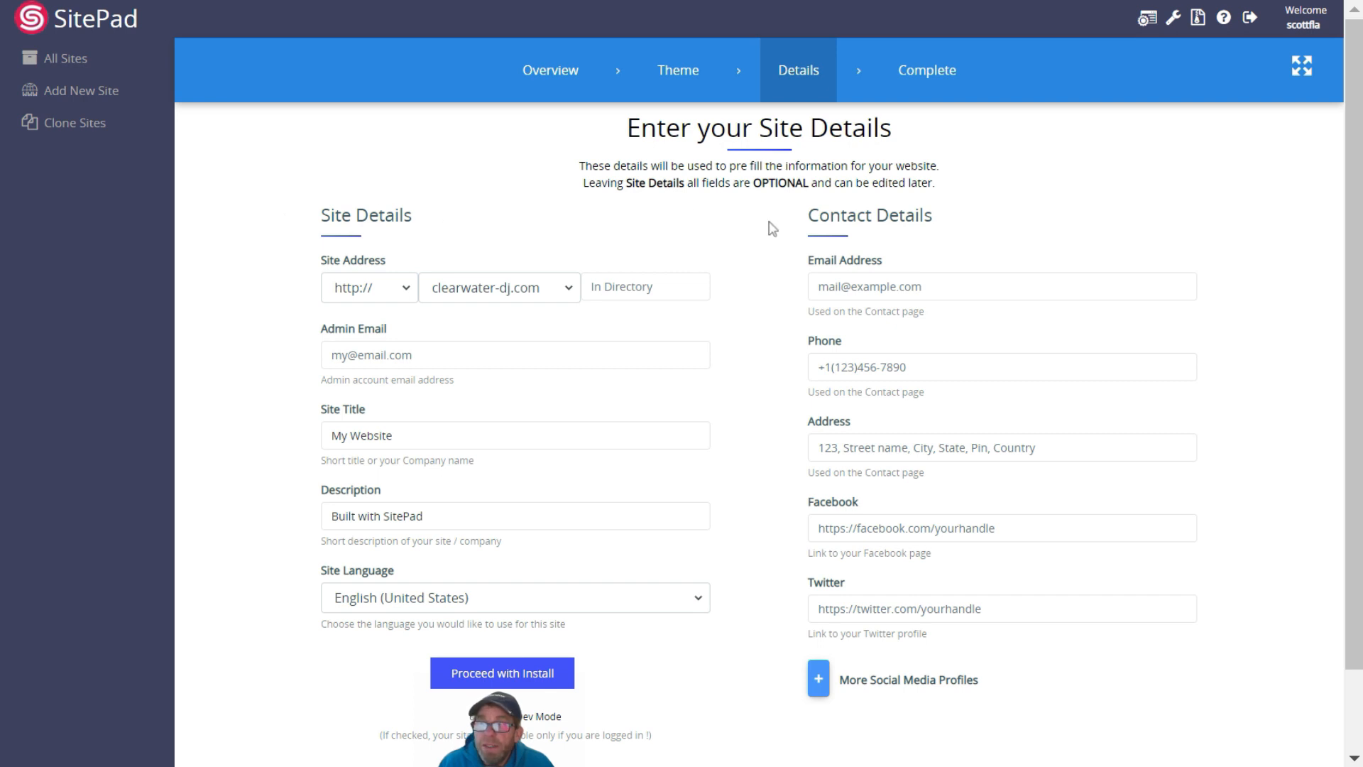
{"action": "left_click", "coordinate": [406, 293]}
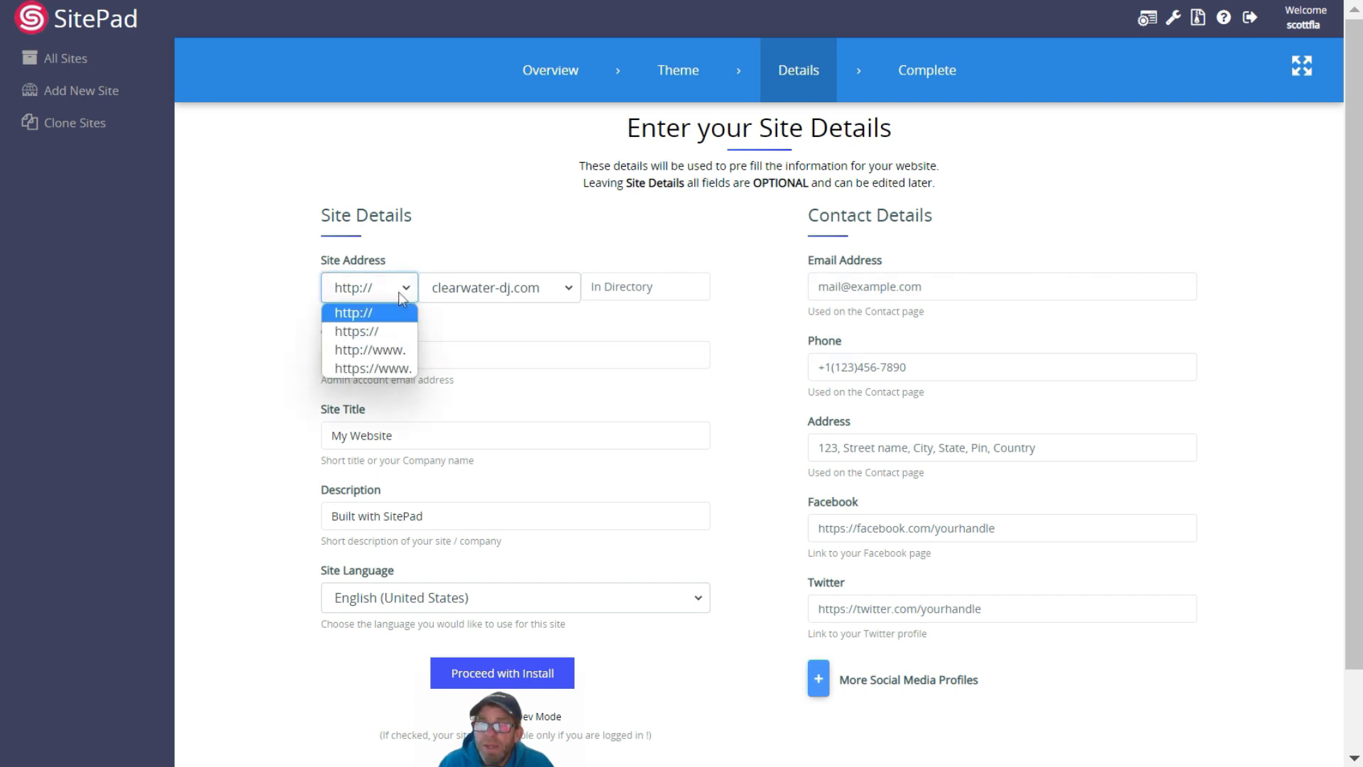
{"action": "left_click", "coordinate": [357, 331]}
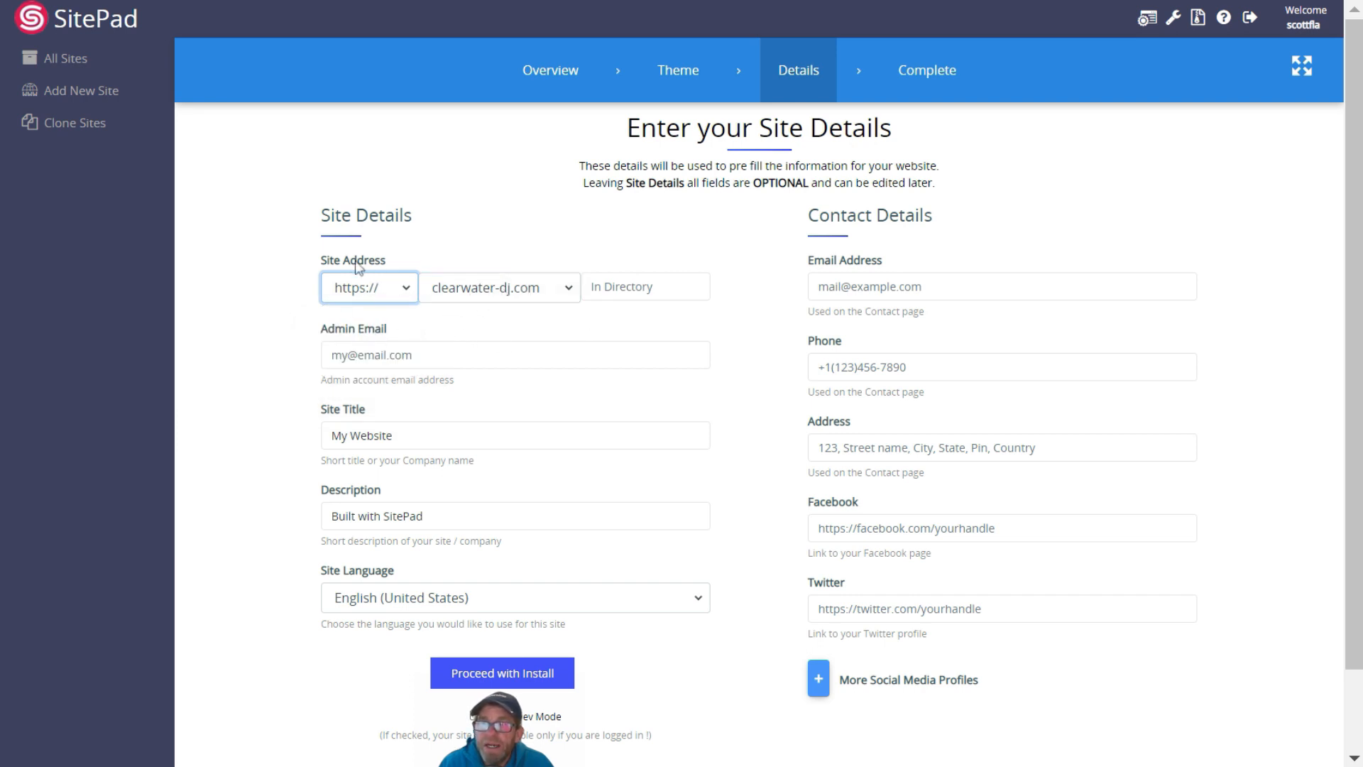
{"action": "left_click", "coordinate": [360, 290]}
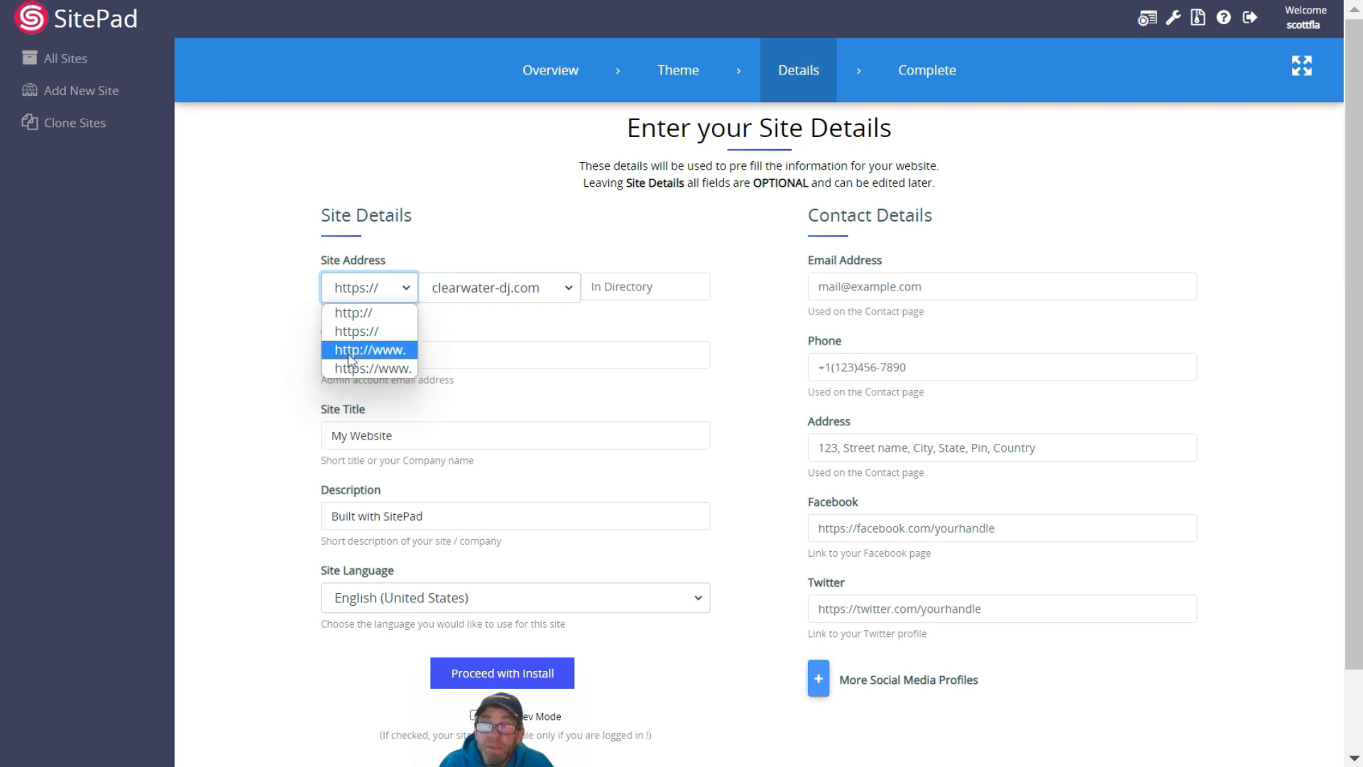
{"action": "left_click", "coordinate": [343, 312]}
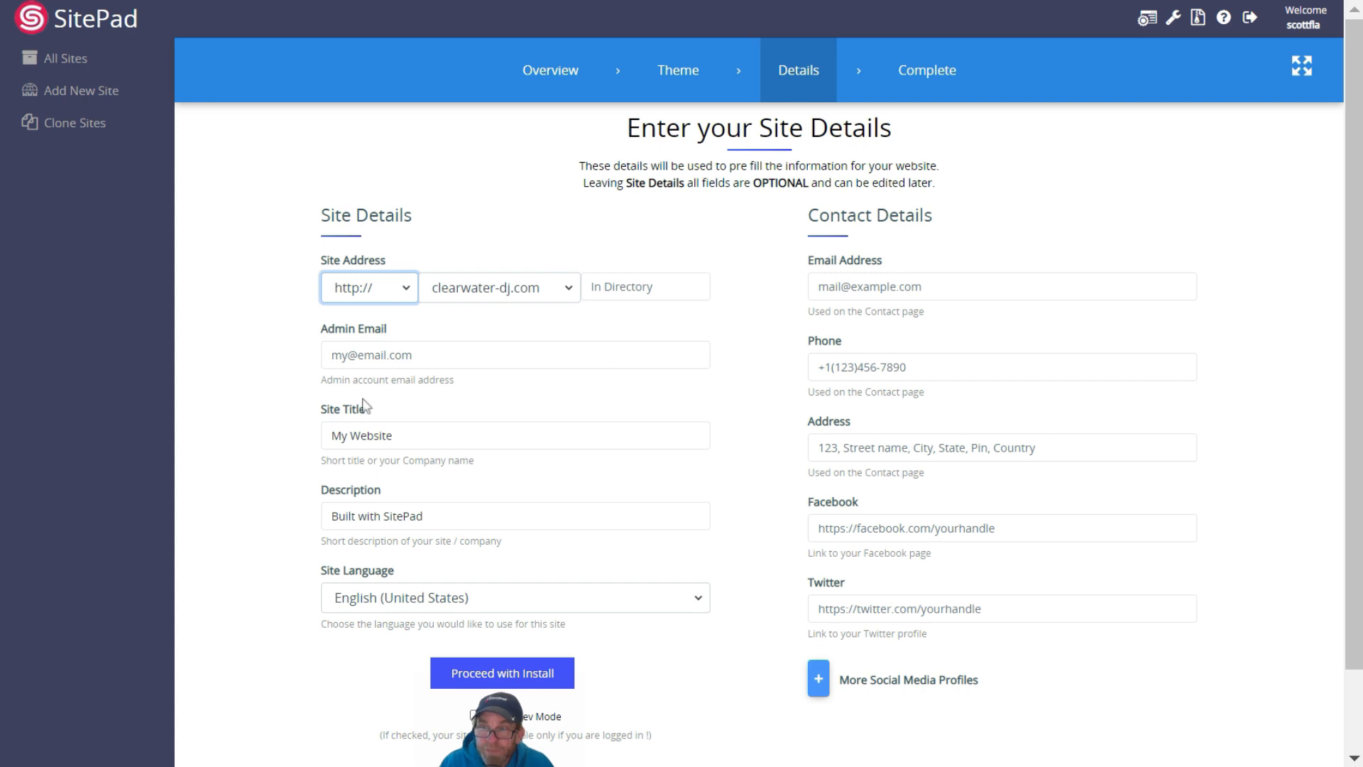
Enter the admin e-mail, site title 'City Sounds DJ Service' and description 'Playing mountain music for decades'
{"action": "left_click", "coordinate": [387, 356]}
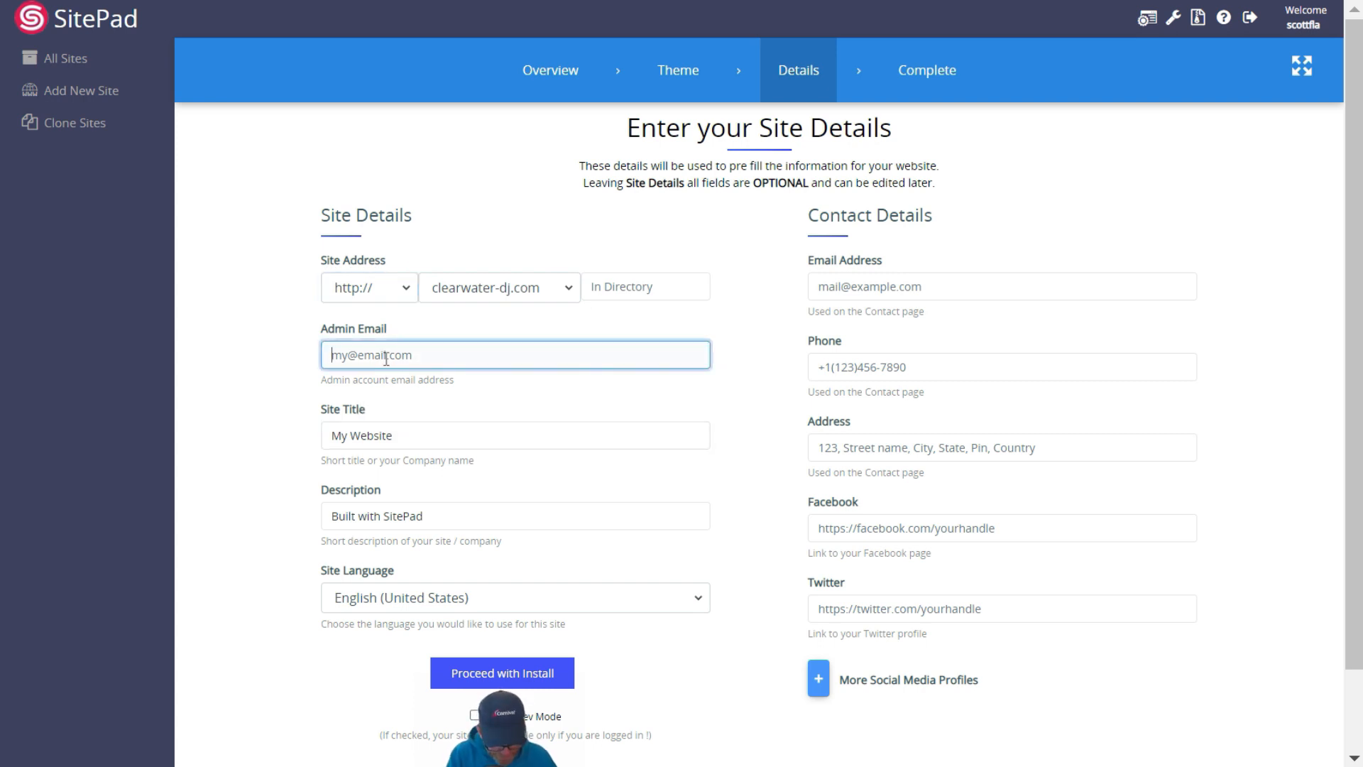
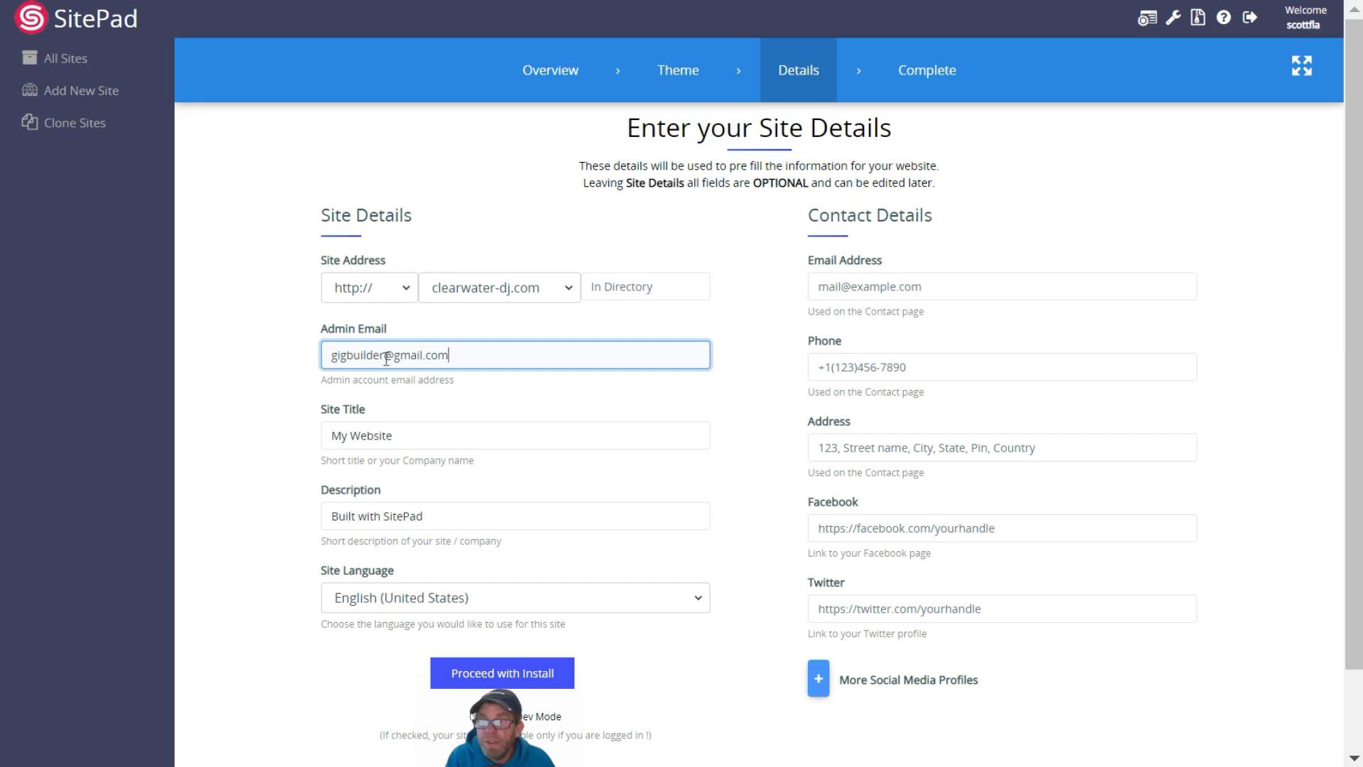
{"action": "key", "text": "Tab"}
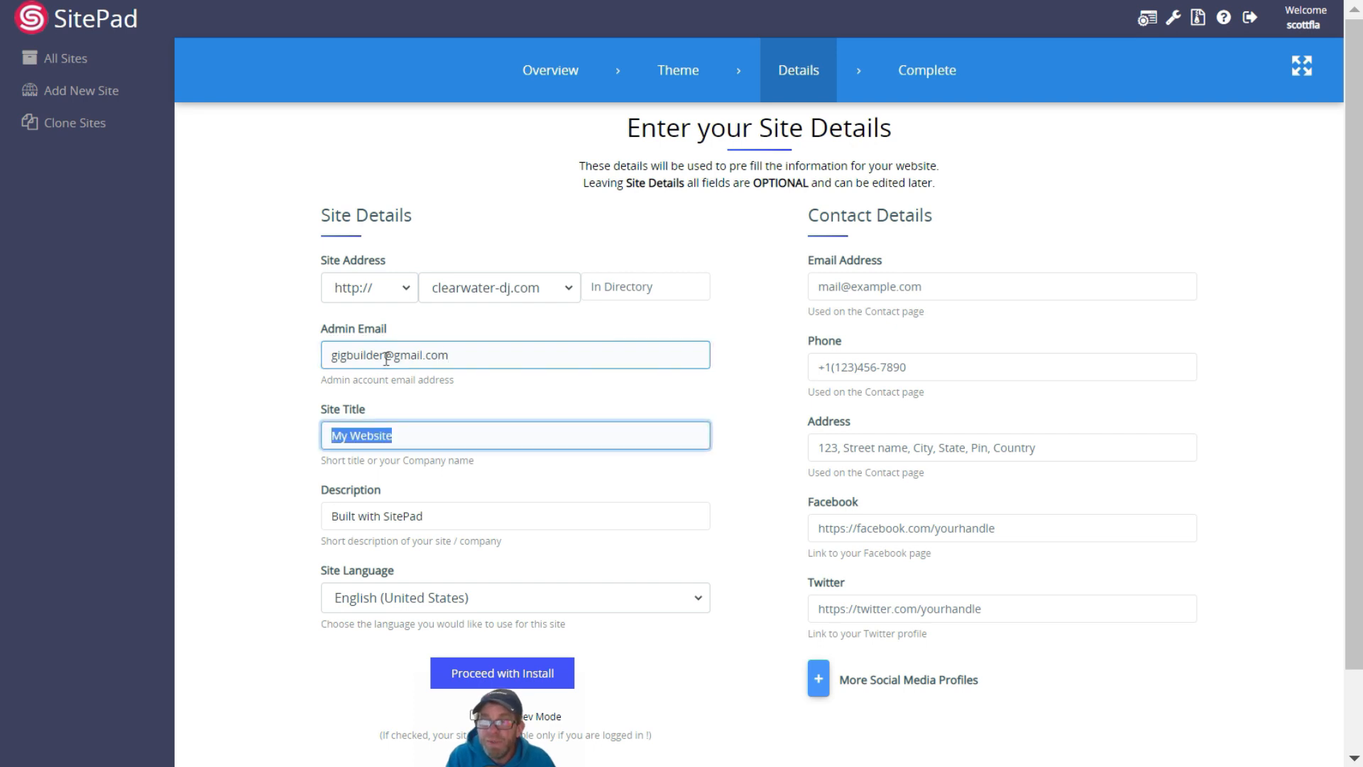
{"action": "type", "text": "City S"}
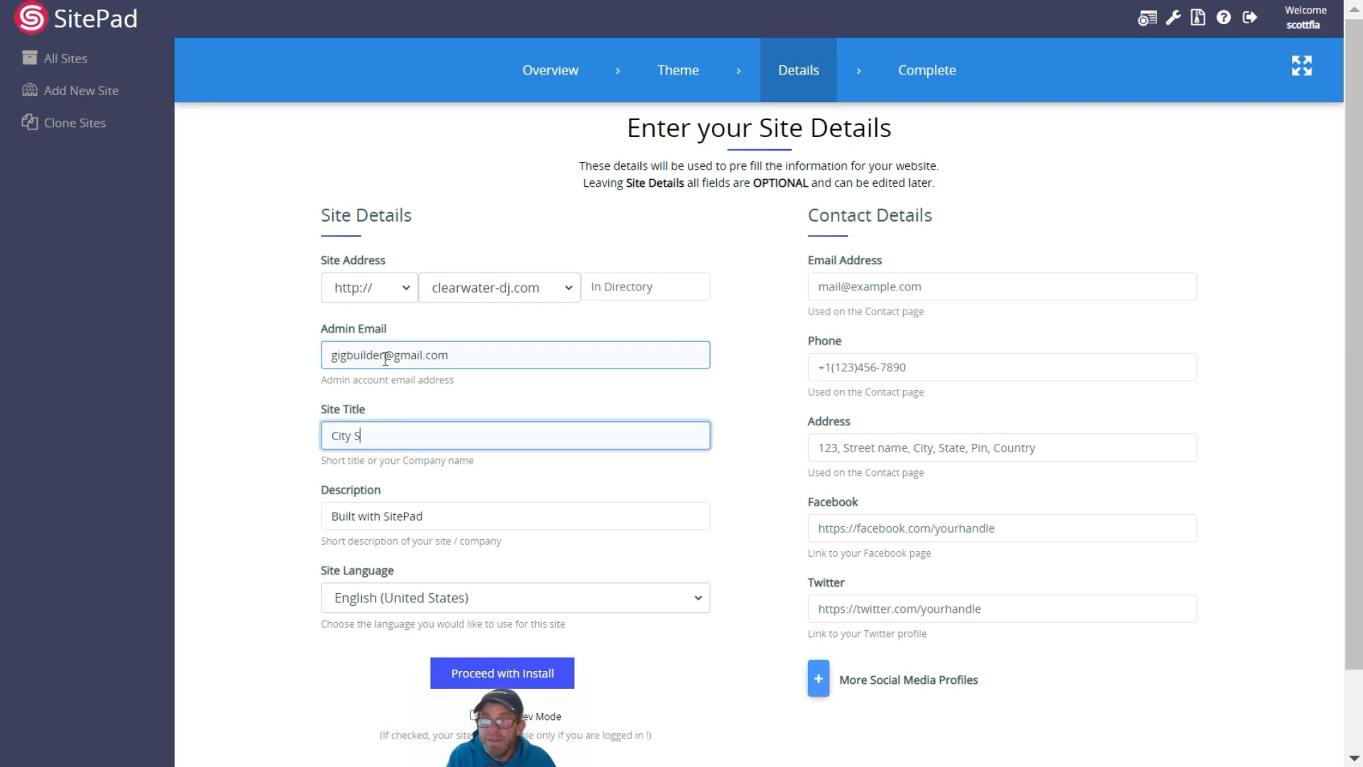
{"action": "type", "text": "ounds DJ Service"}
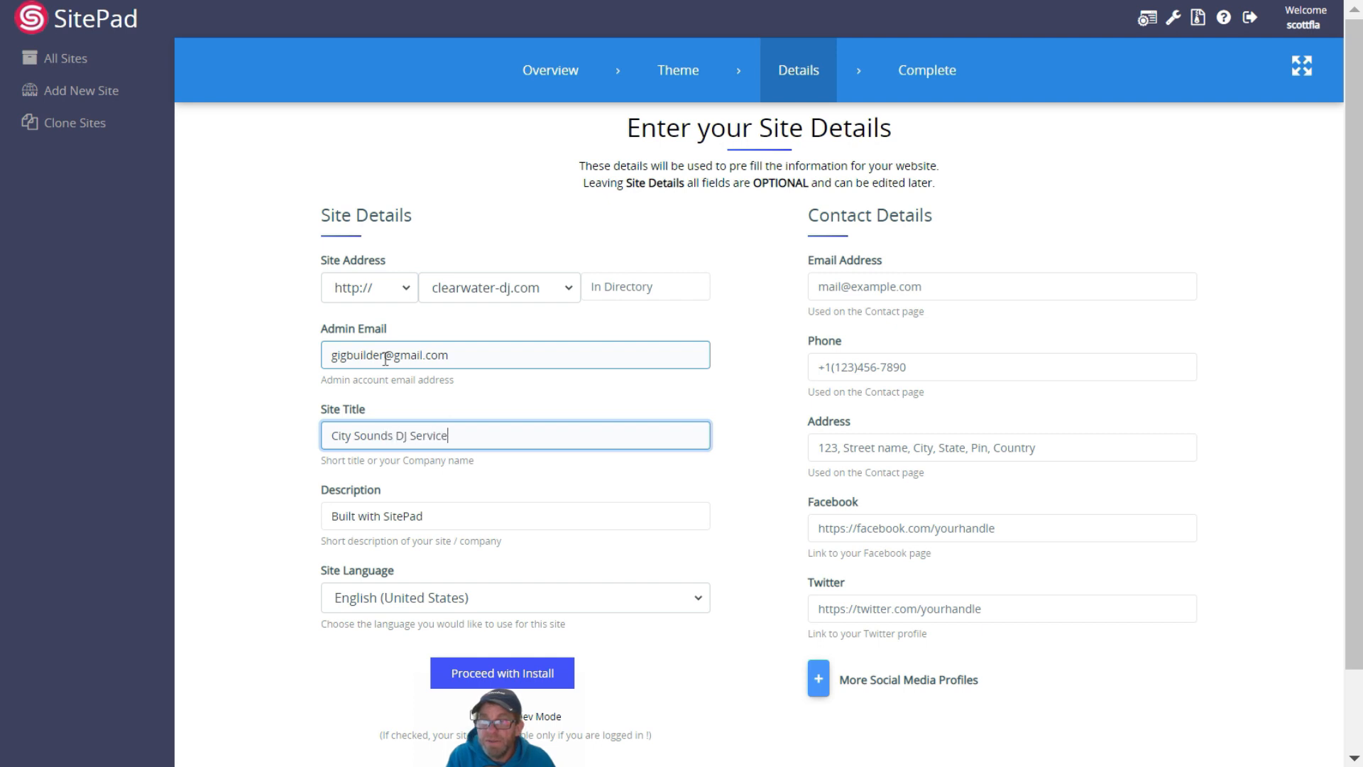
{"action": "key", "text": "Tab"}
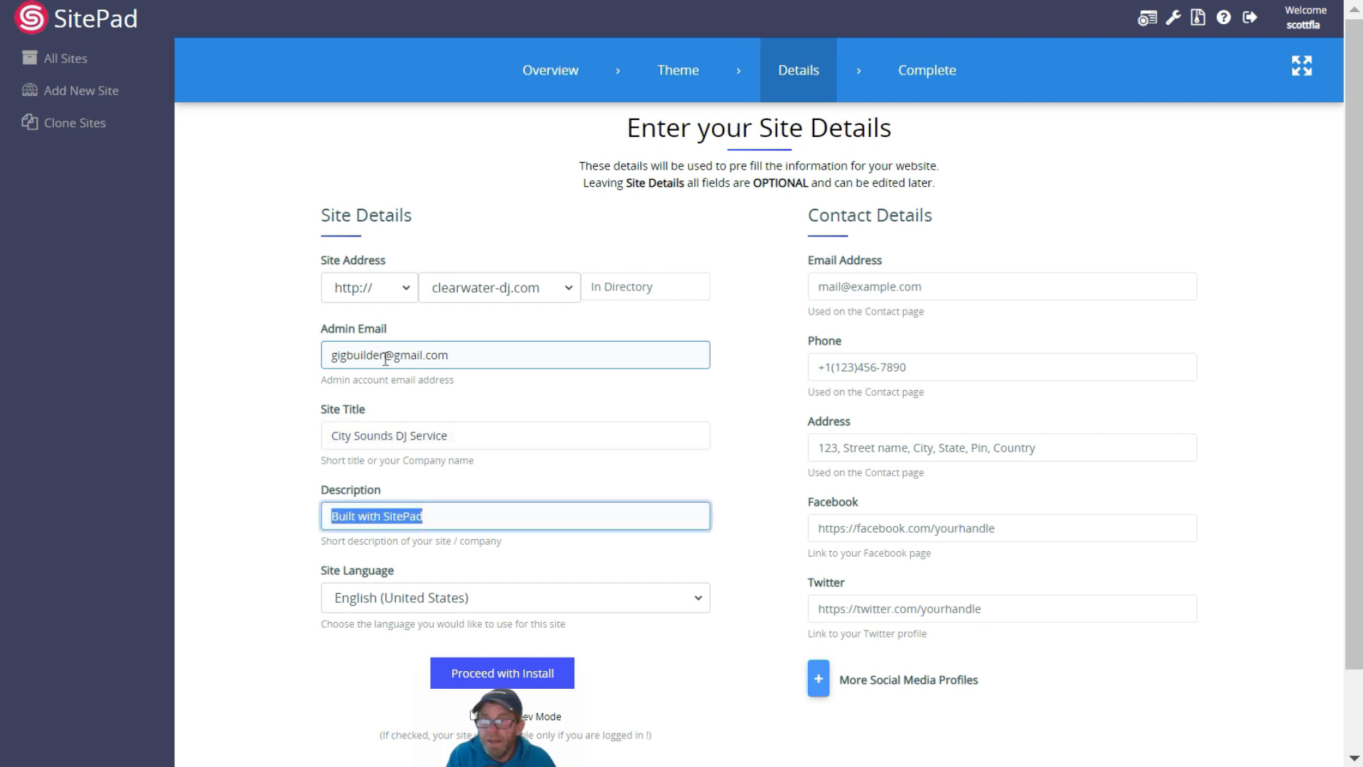
{"action": "type", "text": "P"}
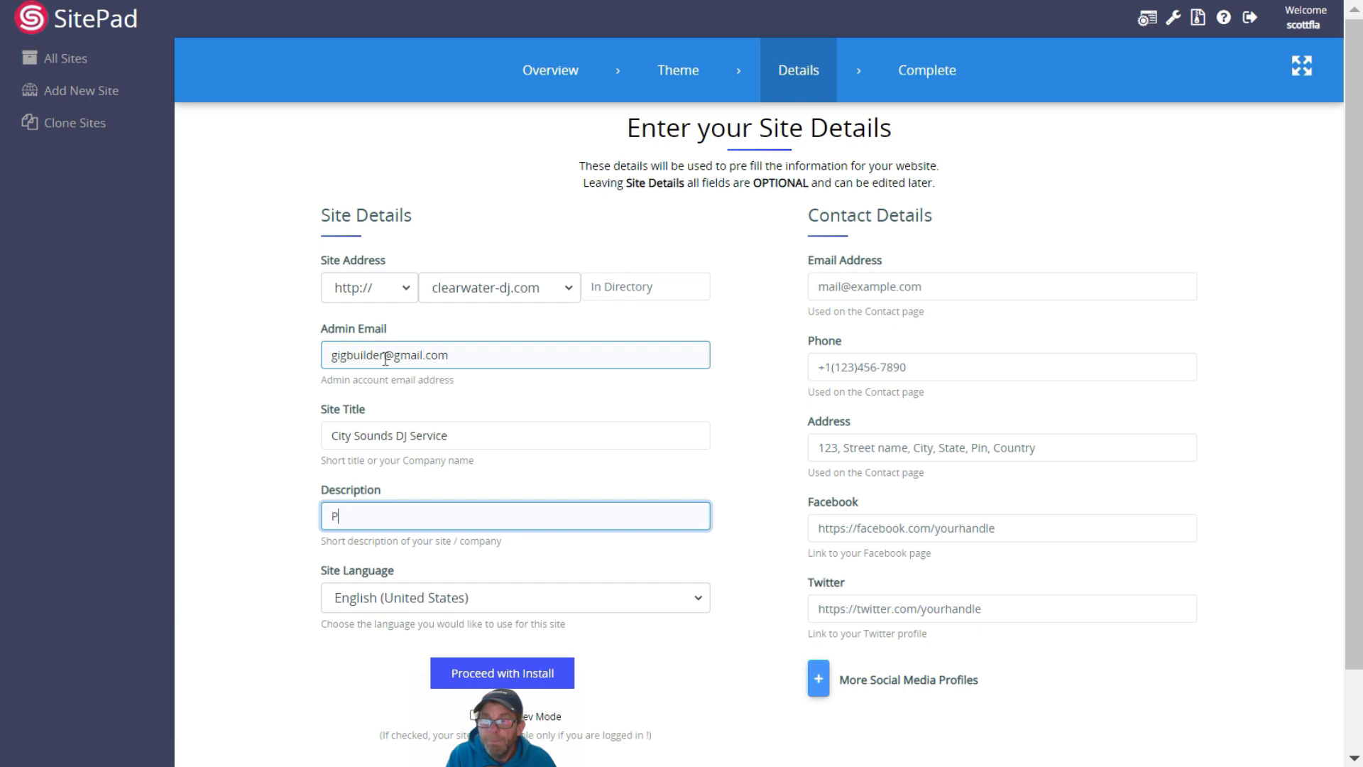
{"action": "type", "text": "laying mountain music for decades."}
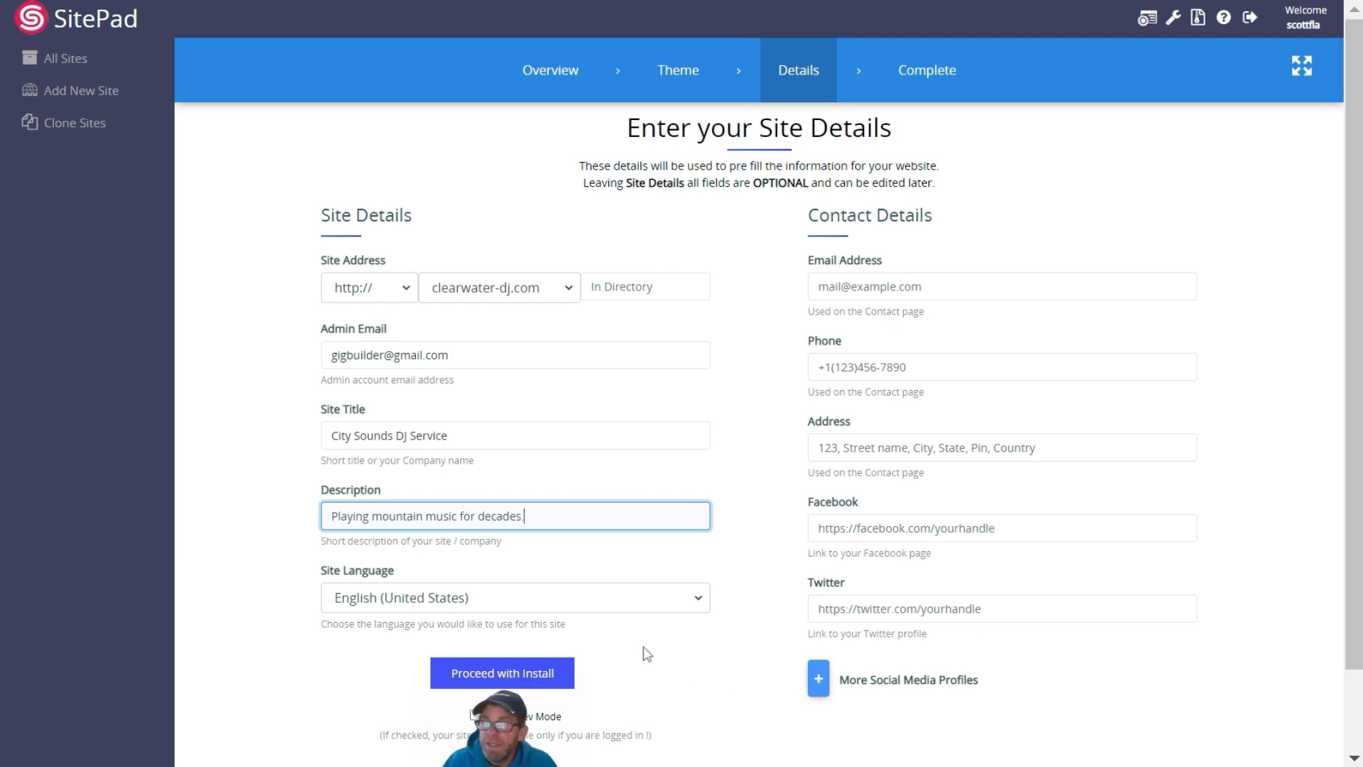
Fill in the contact e-mail, phone number, street address and Facebook page link, then proceed with installation
{"action": "left_click", "coordinate": [988, 286]}
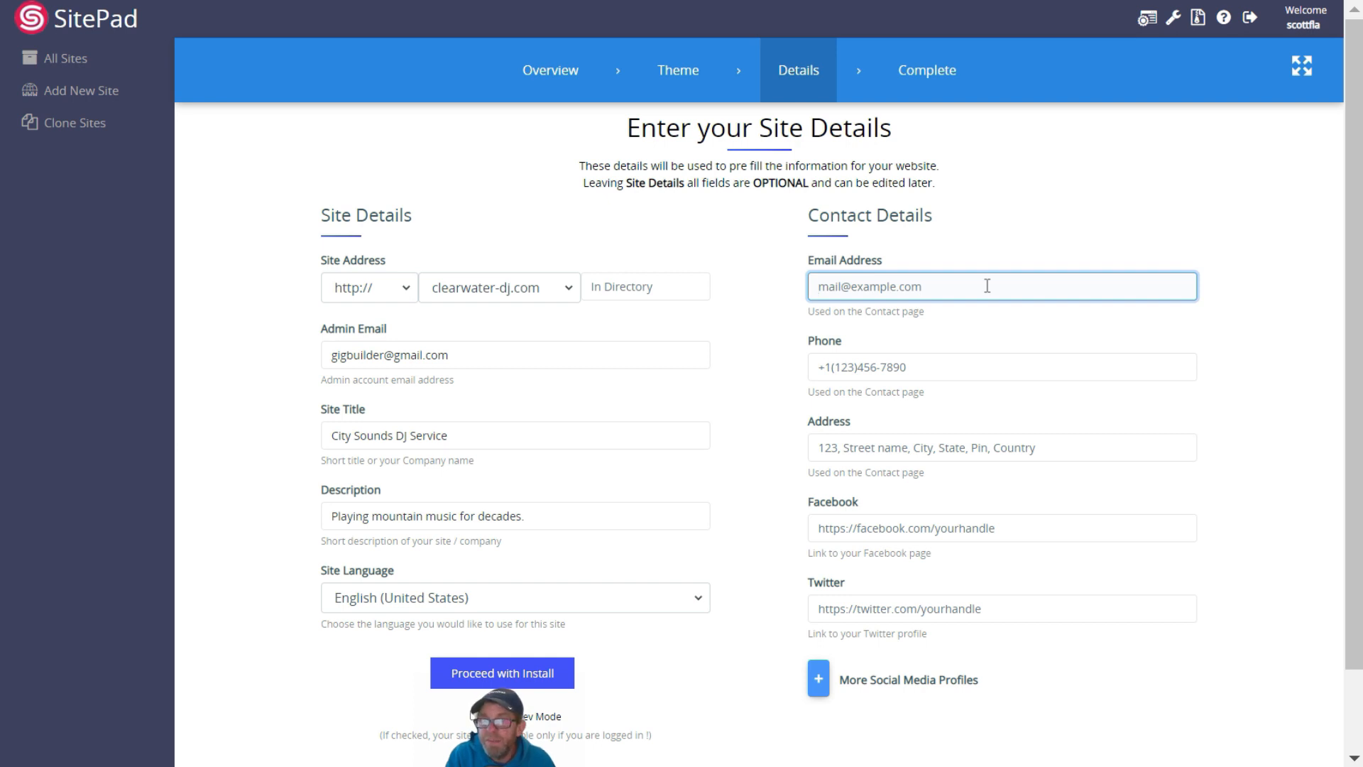
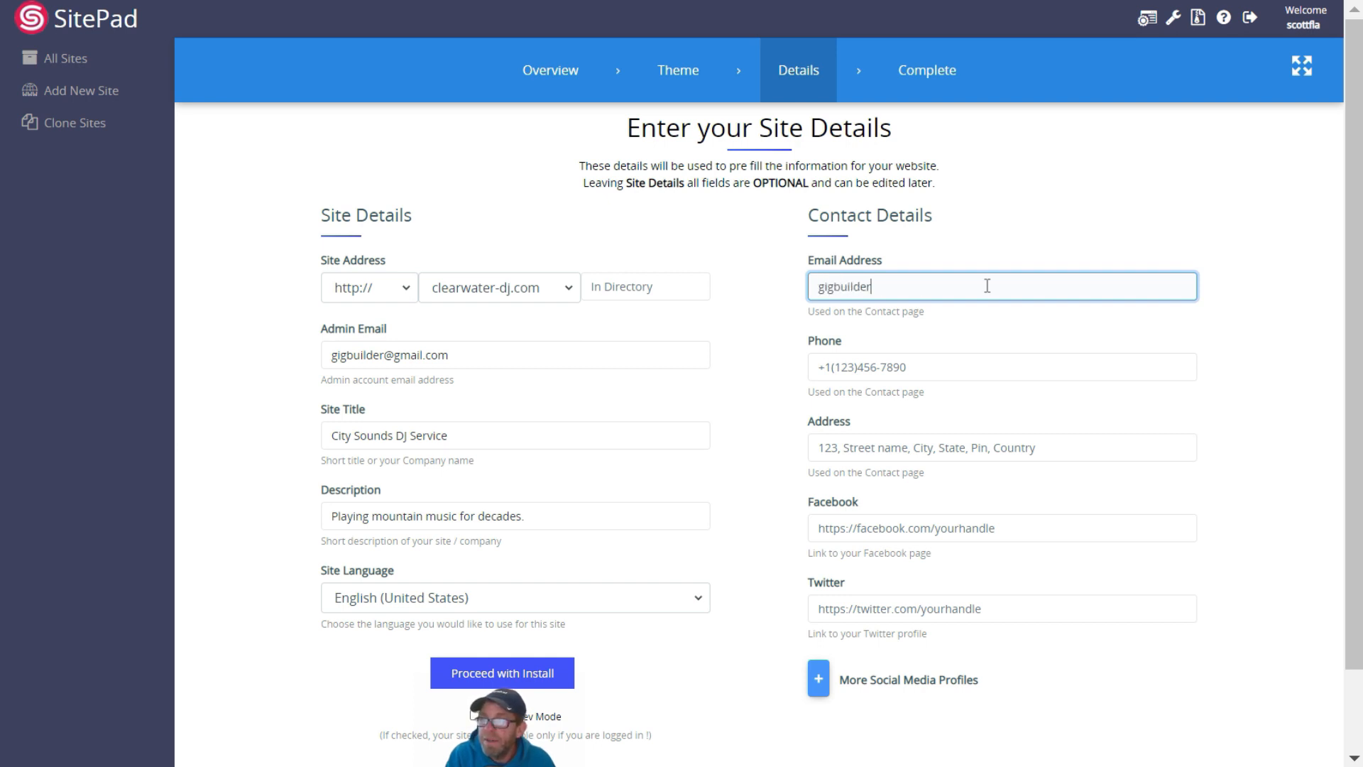
{"action": "key", "text": "Tab"}
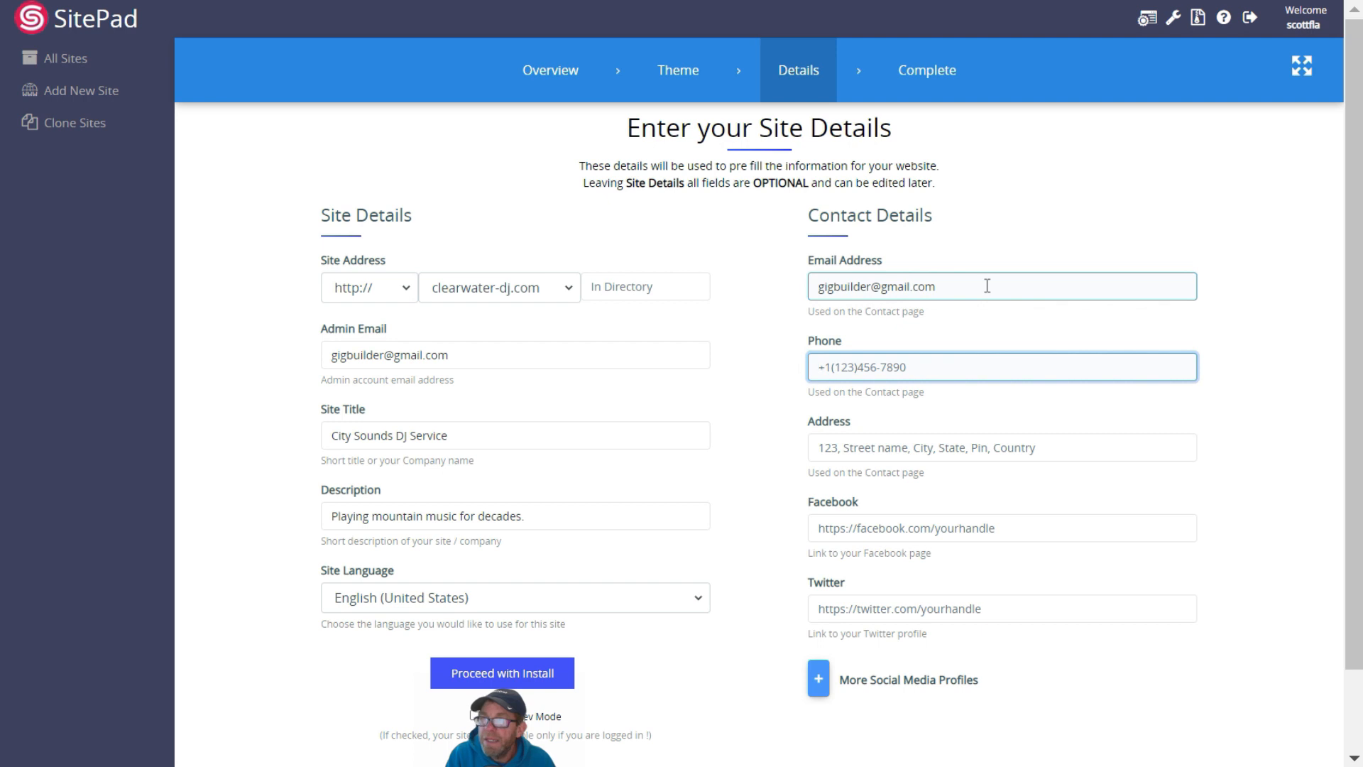
{"action": "type", "text": "+1(555)555-123"}
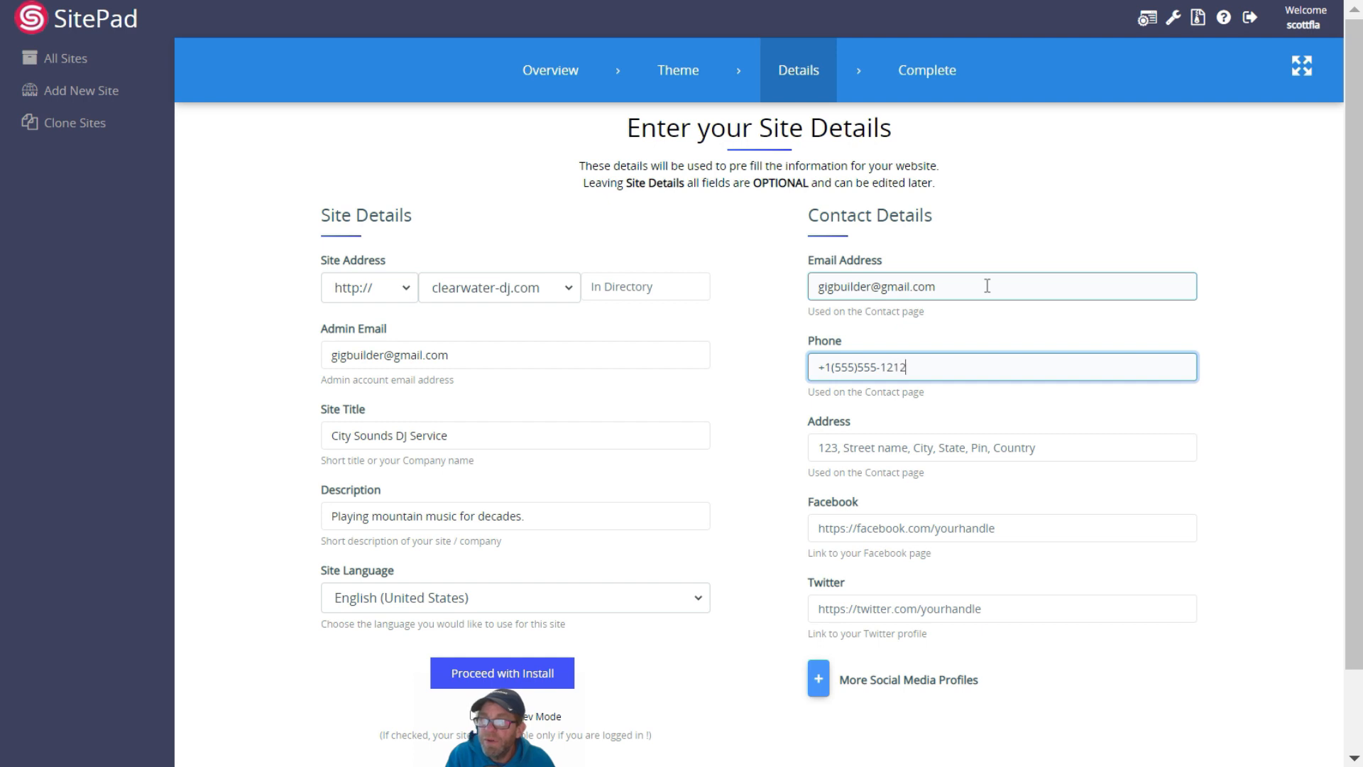
{"action": "key", "text": "Tab"}
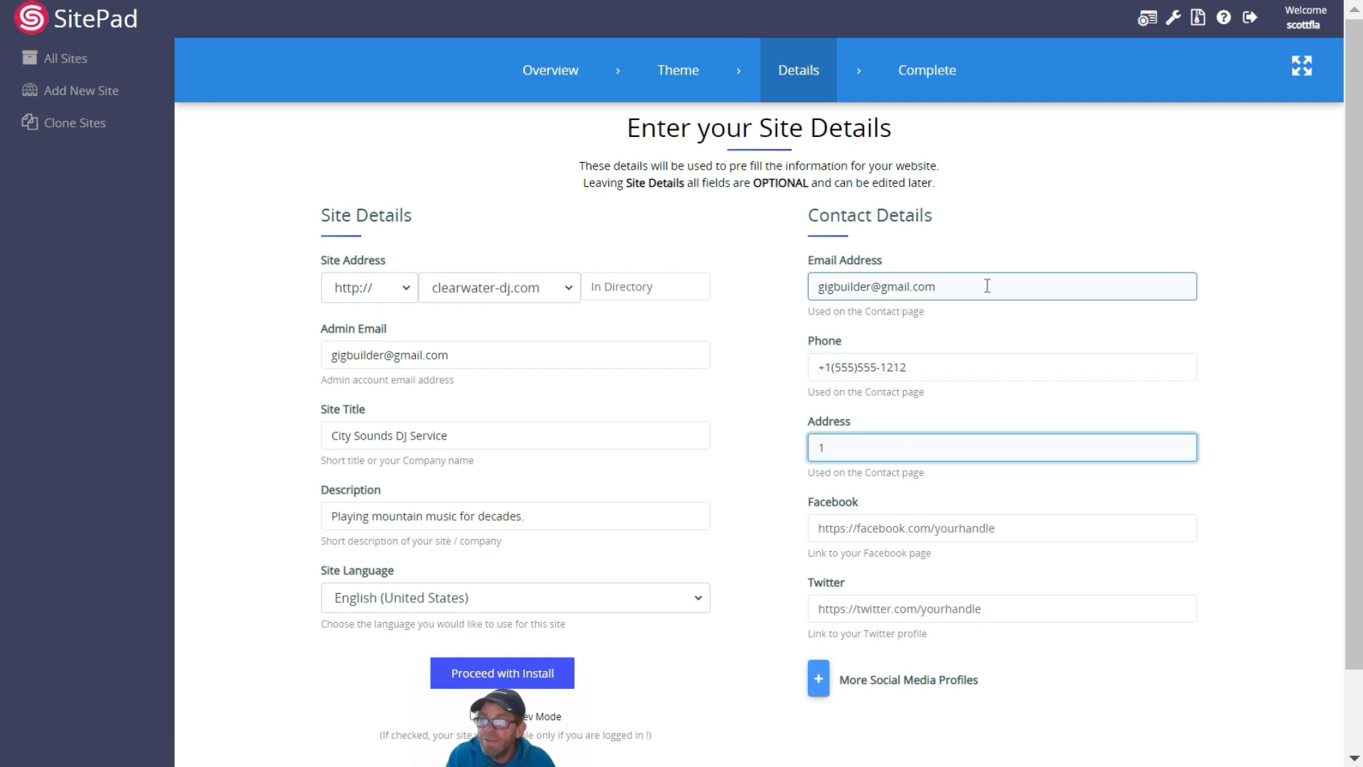
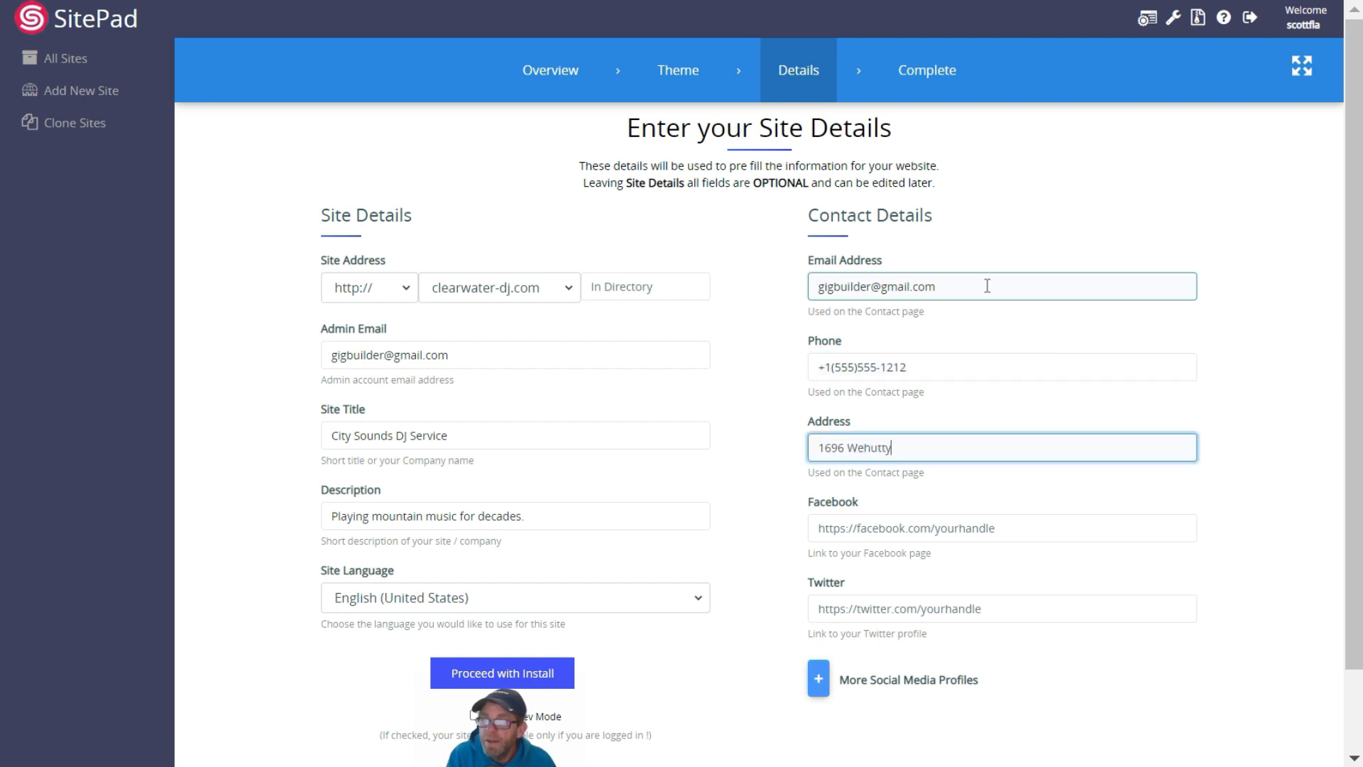
{"action": "key", "text": "Tab"}
{"action": "type", "text": "https"}
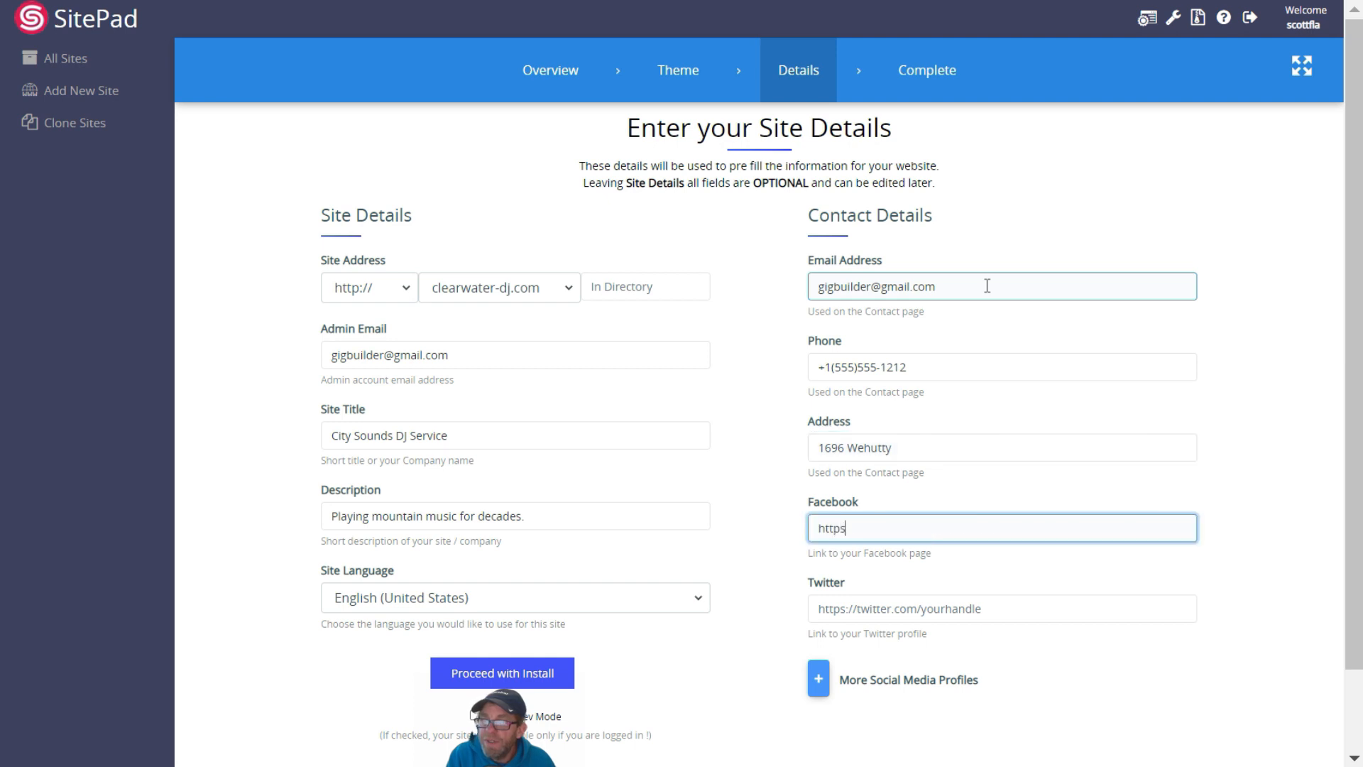
{"action": "type", "text": "://www.facebook.com/"}
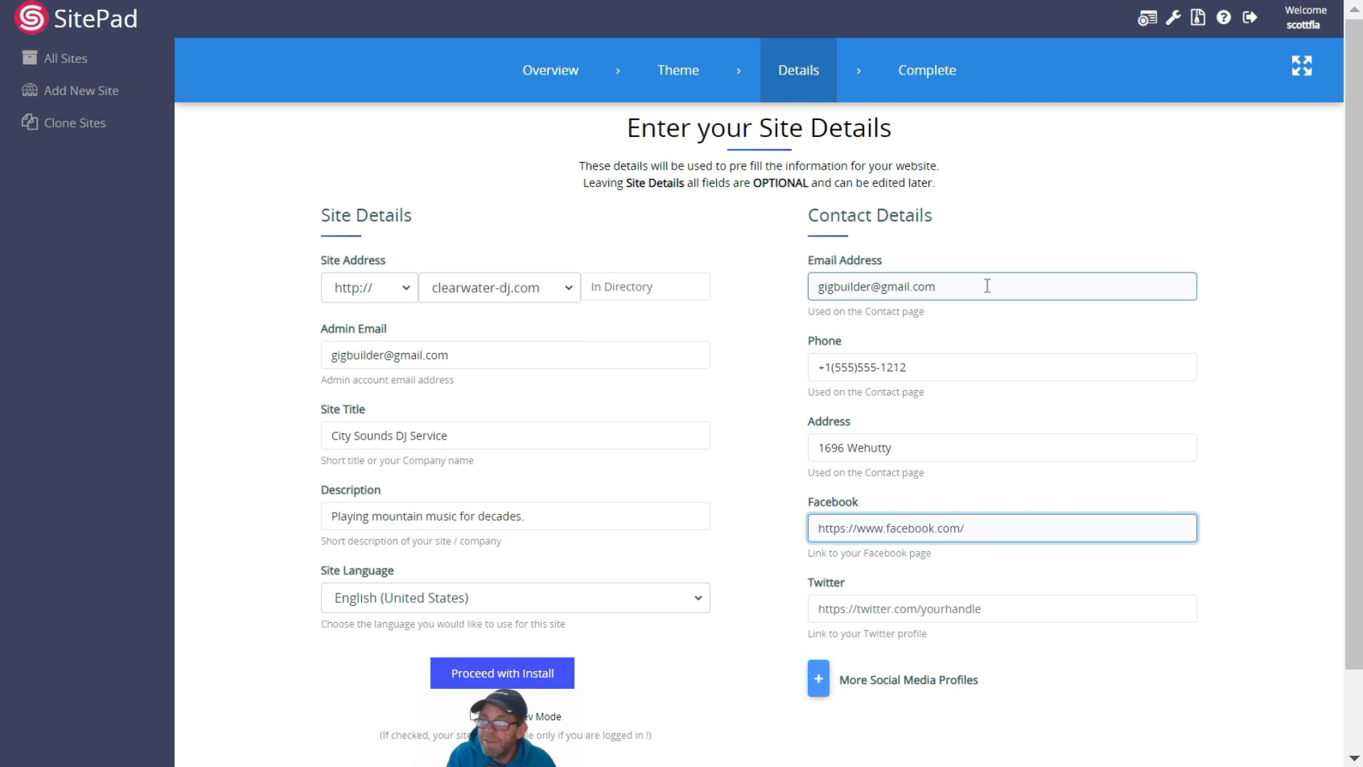
{"action": "type", "text": "gigbuilder6"}
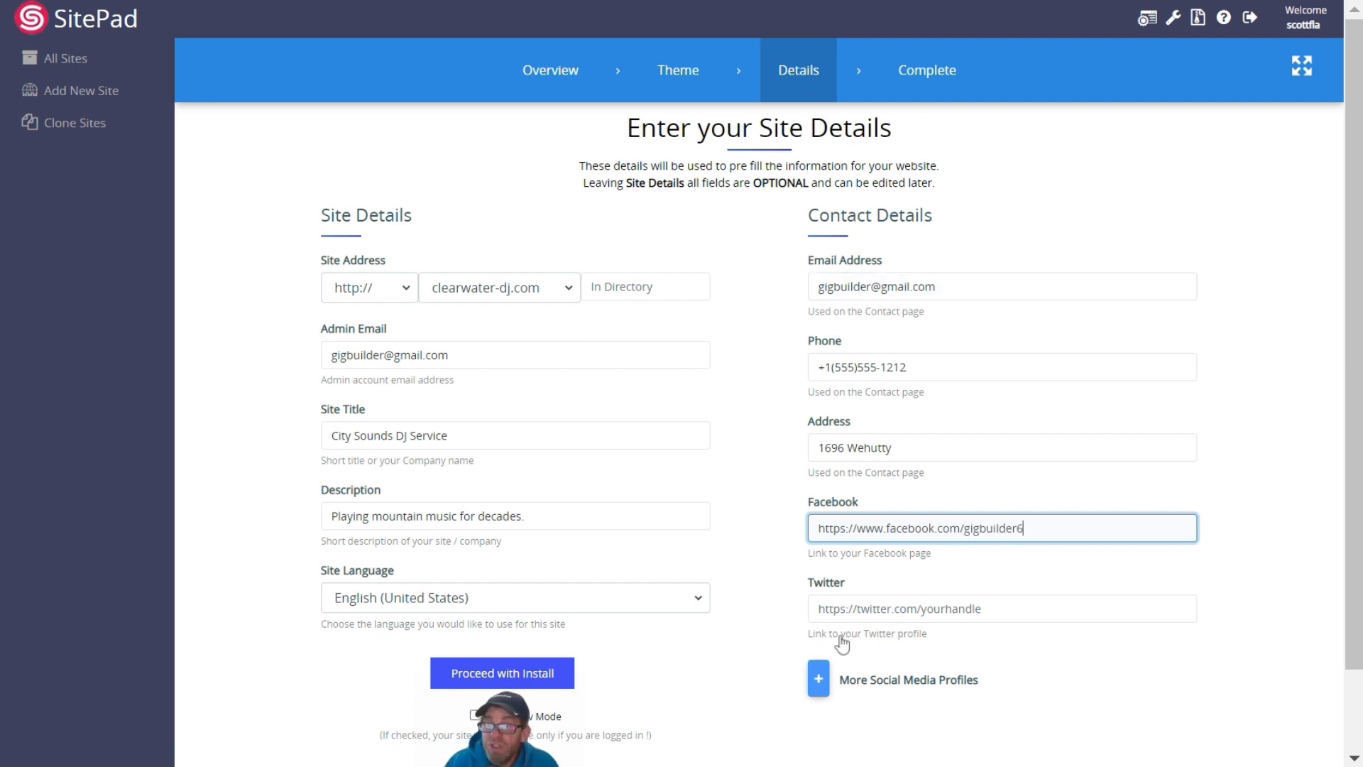
{"action": "left_click", "coordinate": [460, 680]}
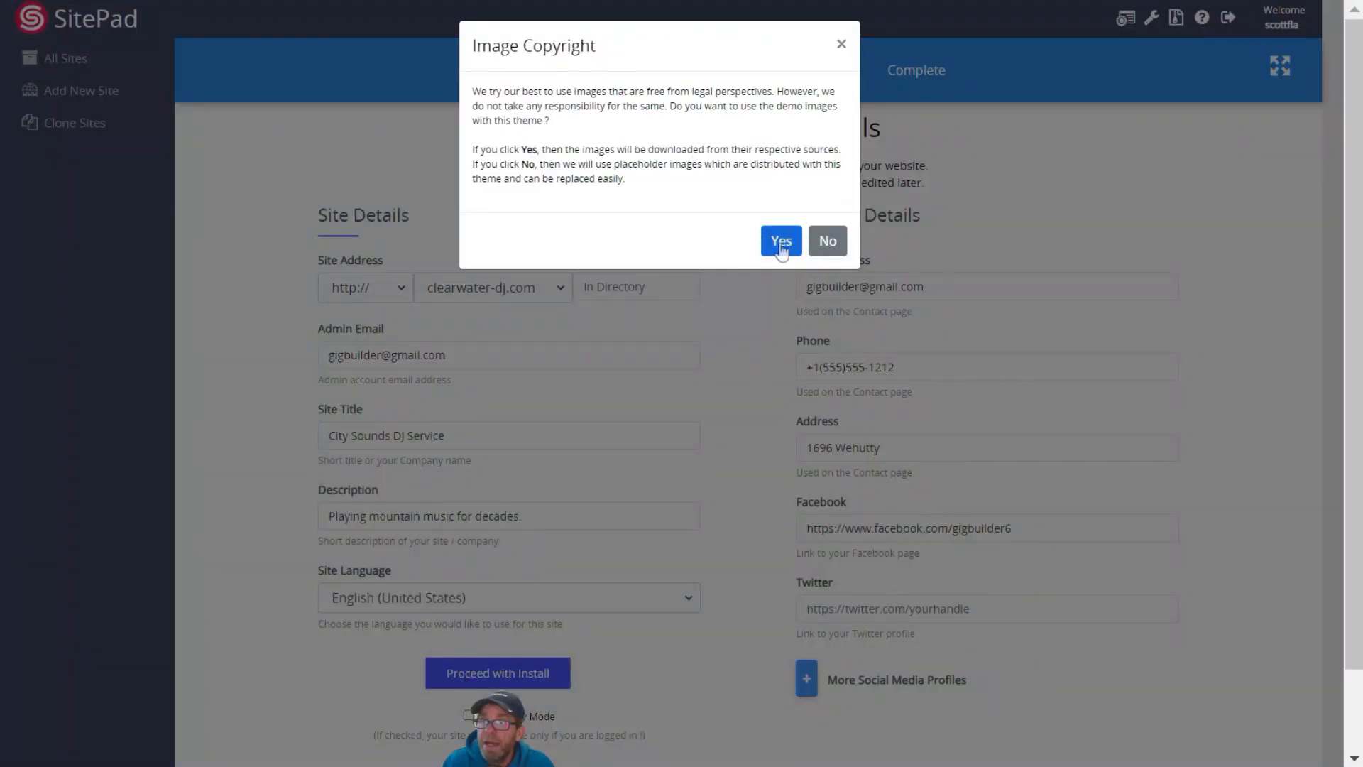
Accept the theme's demo images, return to the sites list, and open the live City Sounds DJ Service site
{"action": "left_click", "coordinate": [781, 242]}
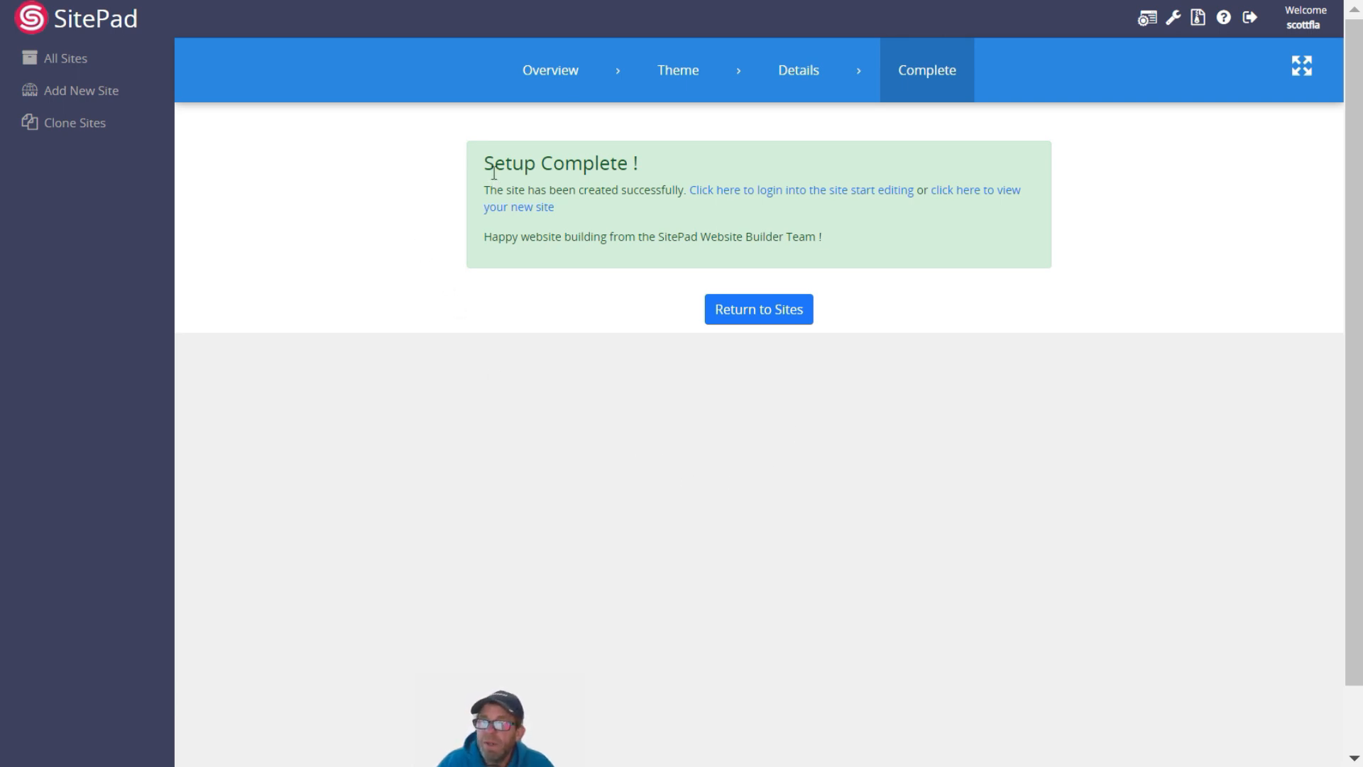
{"action": "left_click", "coordinate": [751, 316]}
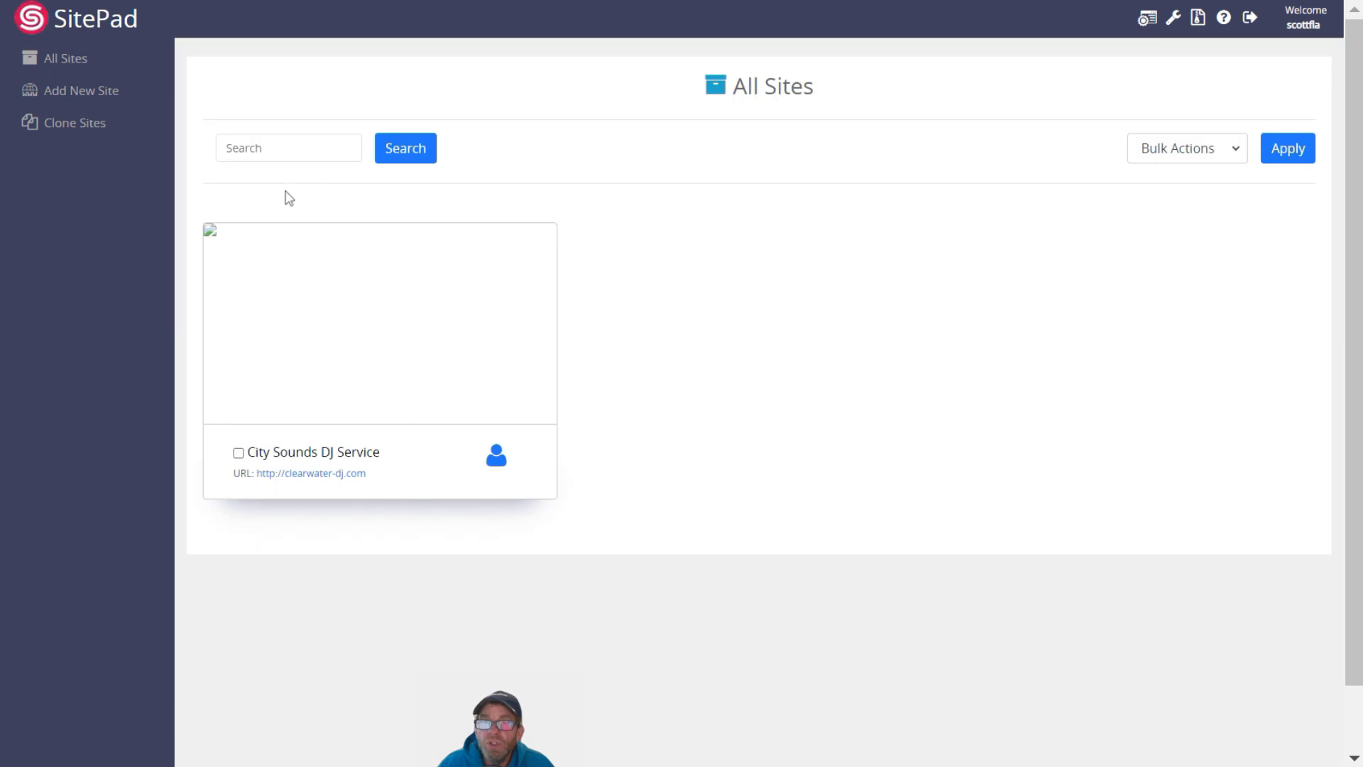
{"action": "mouse_move", "coordinate": [299, 361]}
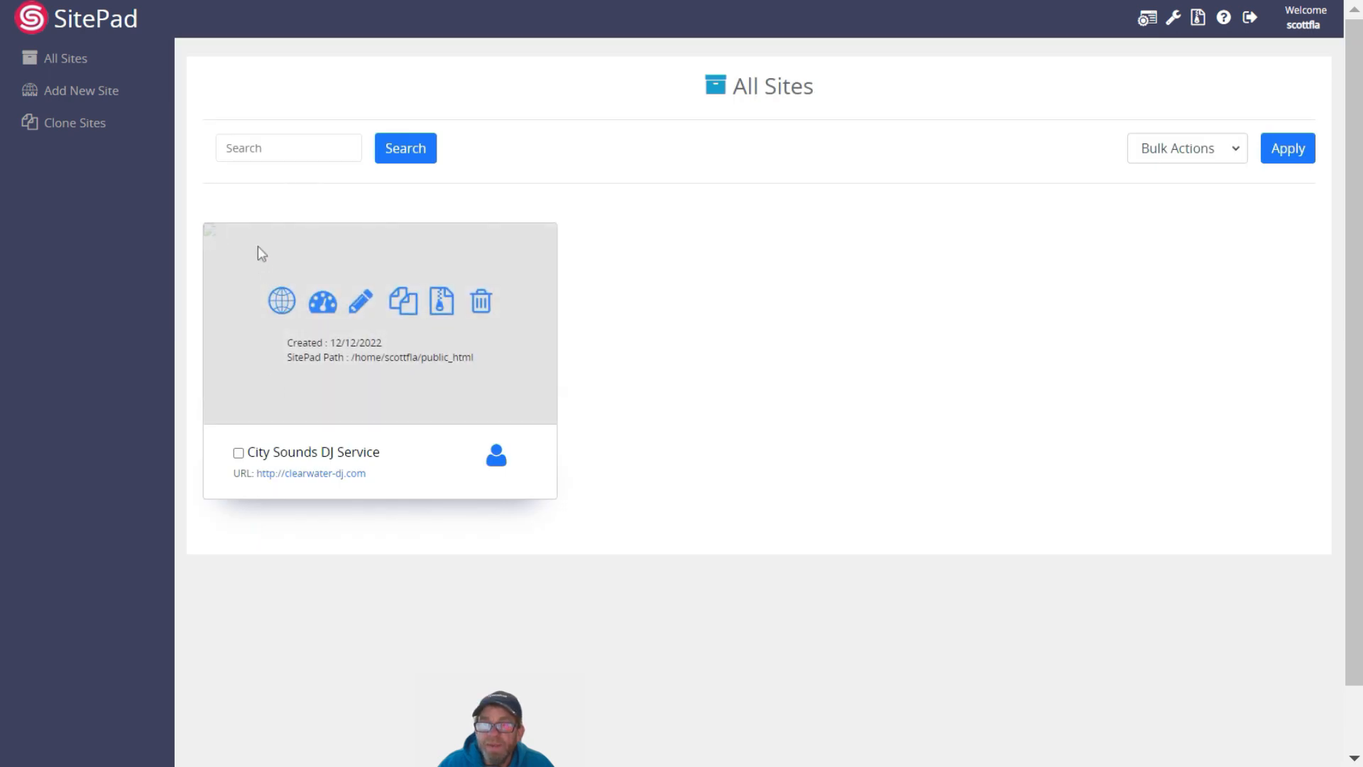
{"action": "left_click", "coordinate": [301, 479]}
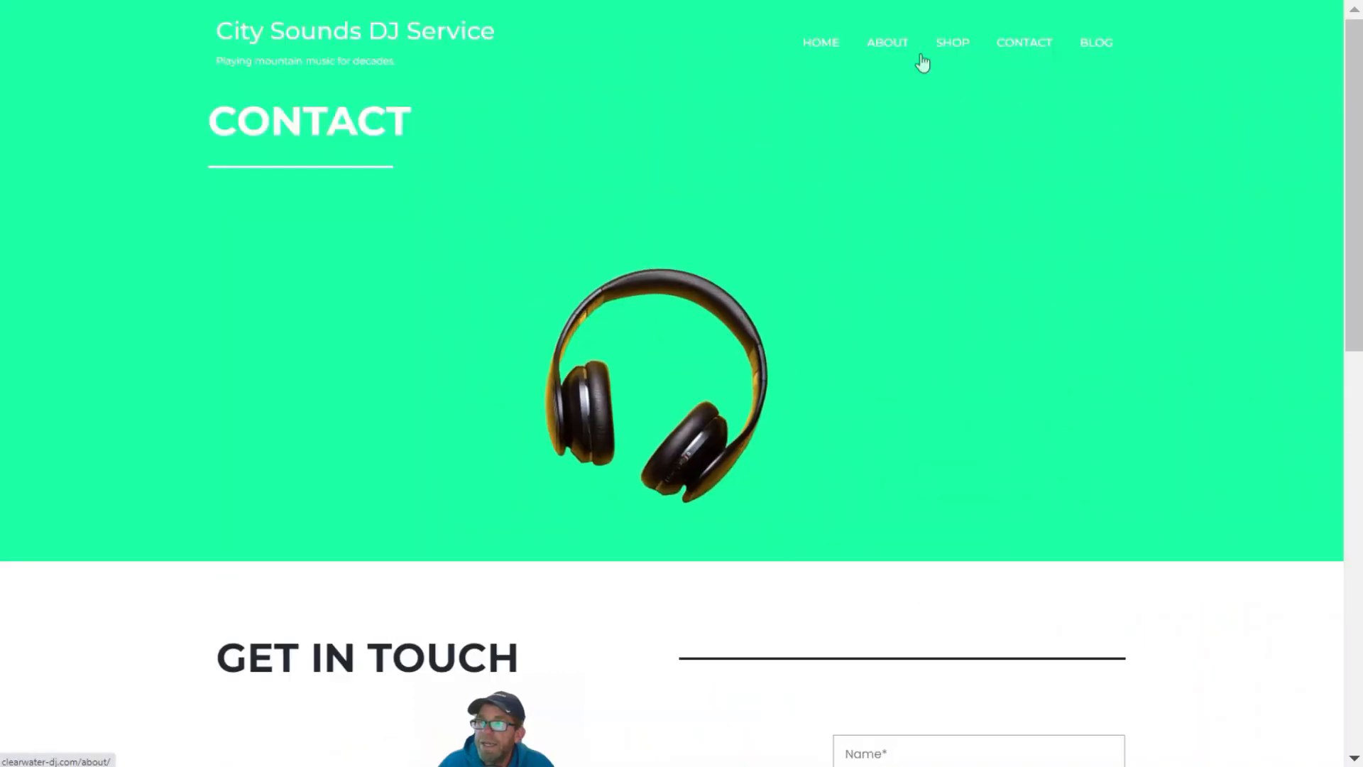
{"action": "scroll", "coordinate": [432, 213], "scroll_direction": "down", "scroll_amount": 10}
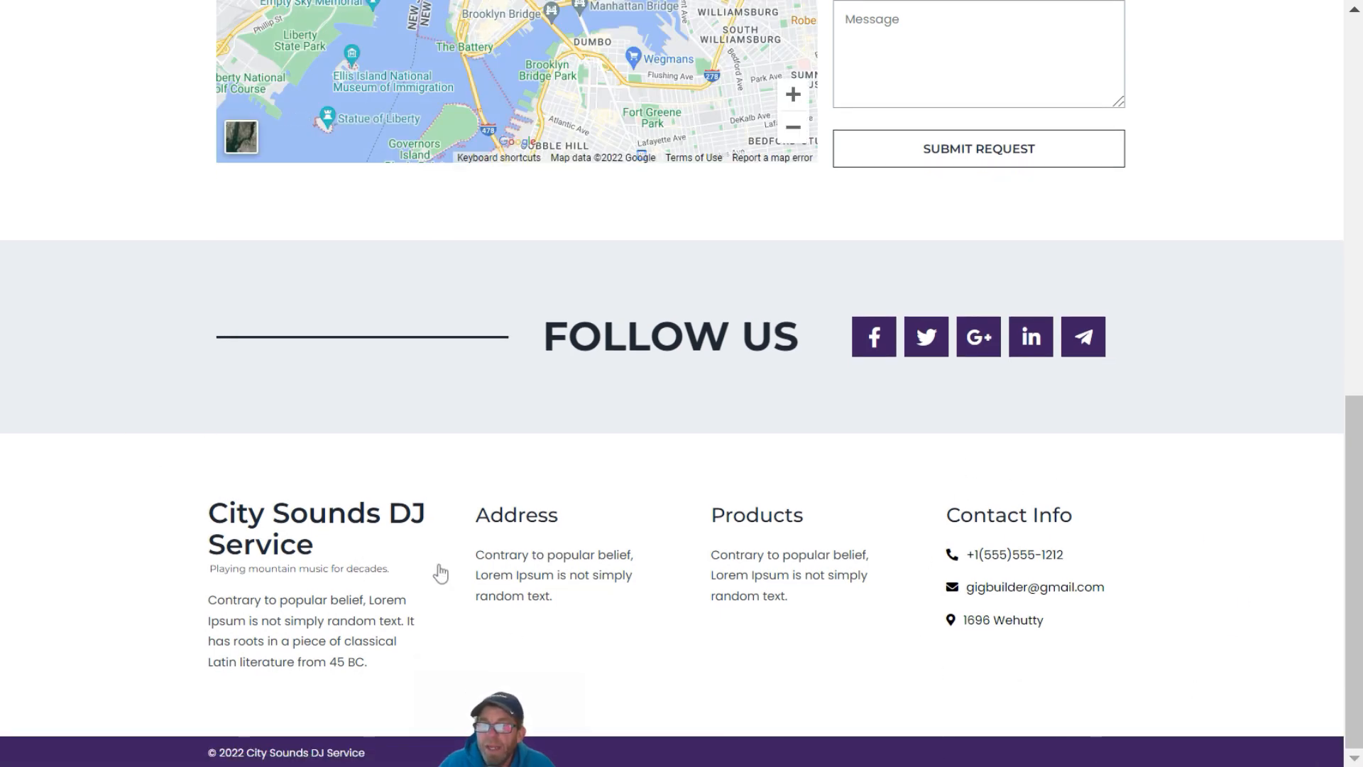
{"action": "scroll", "coordinate": [440, 572], "scroll_direction": "up", "scroll_amount": 10}
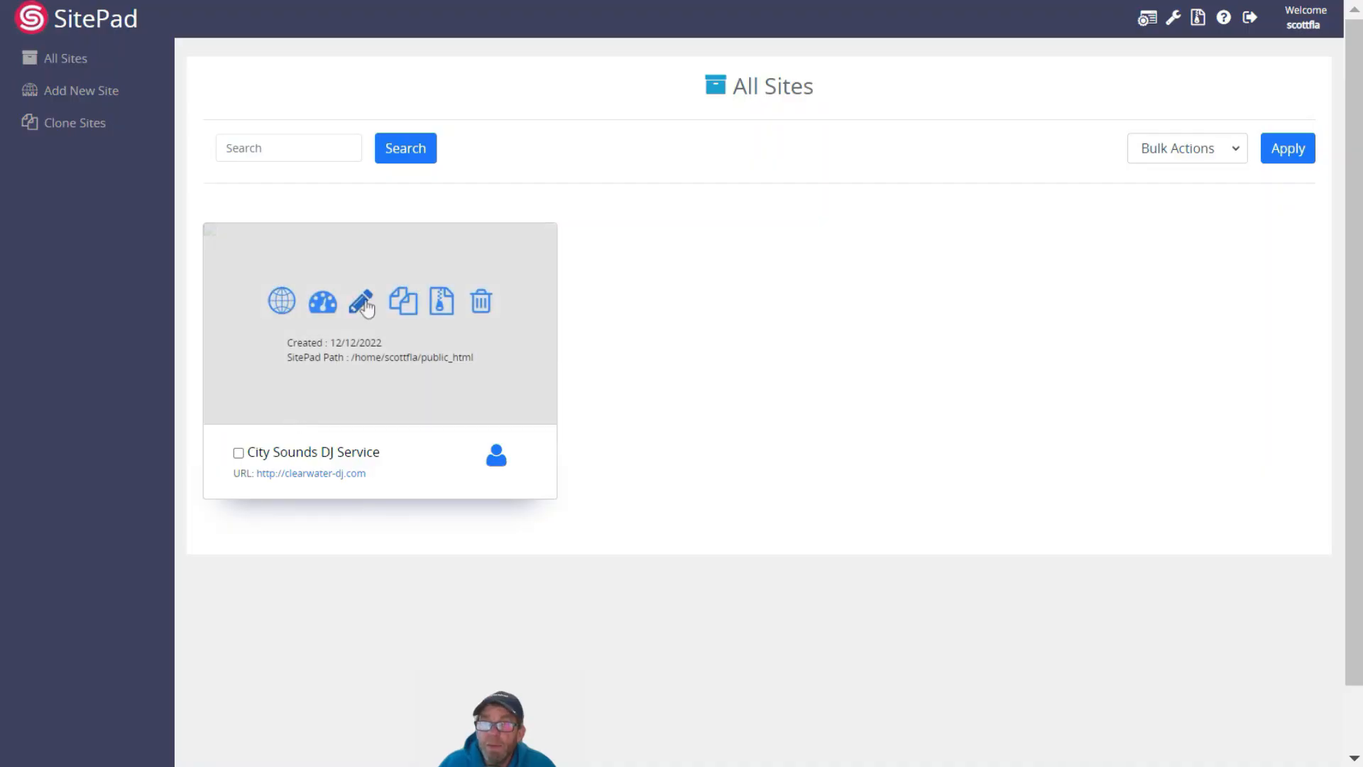
Log into the site admin, list All Pages, and open the Home page in the editor
{"action": "left_click", "coordinate": [323, 304]}
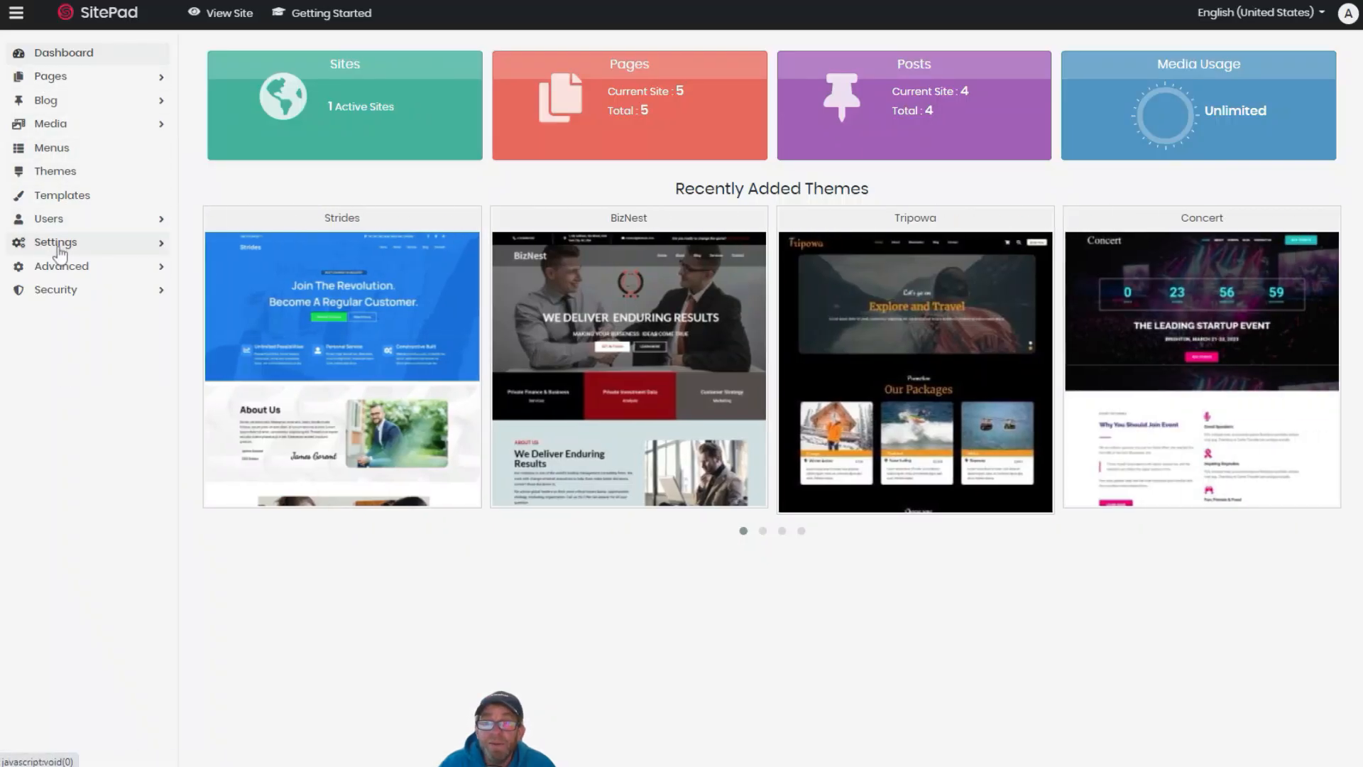
{"action": "left_click", "coordinate": [66, 82]}
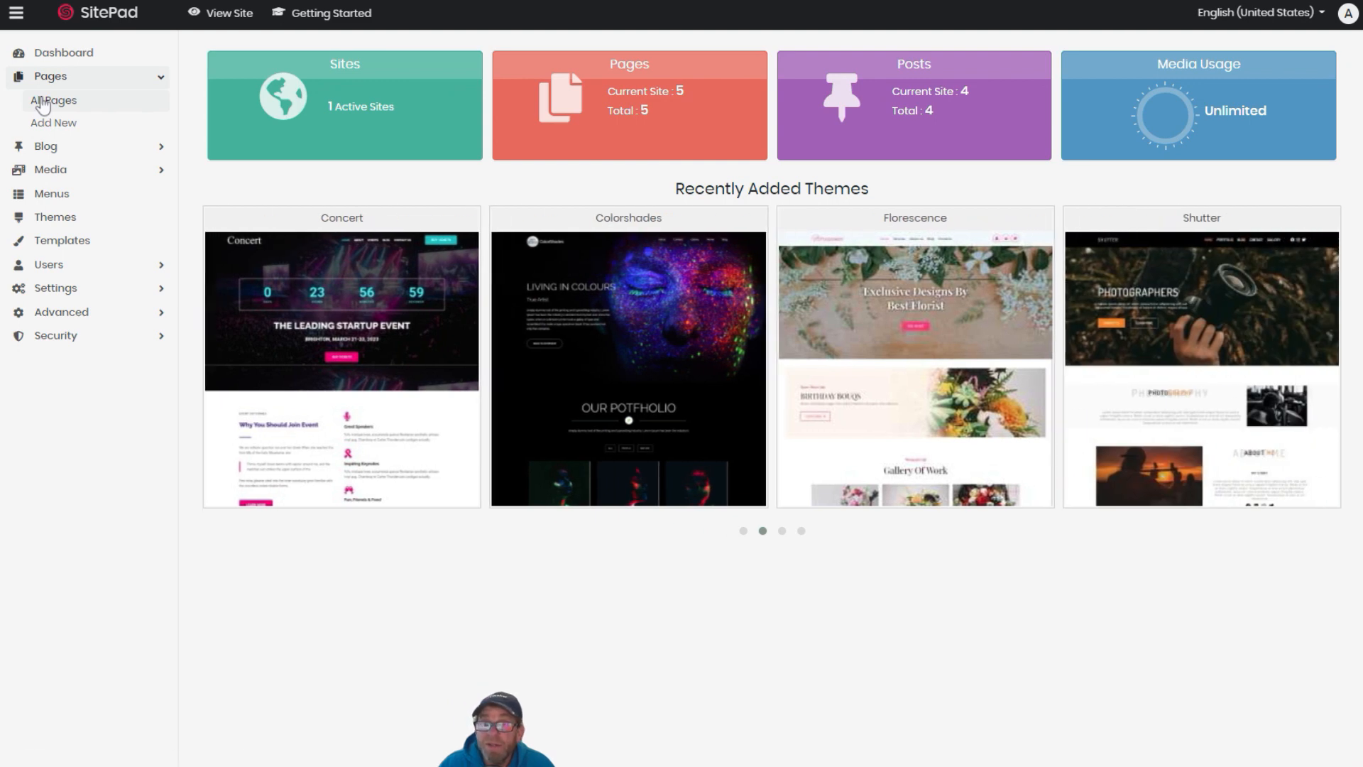
{"action": "left_click", "coordinate": [43, 105]}
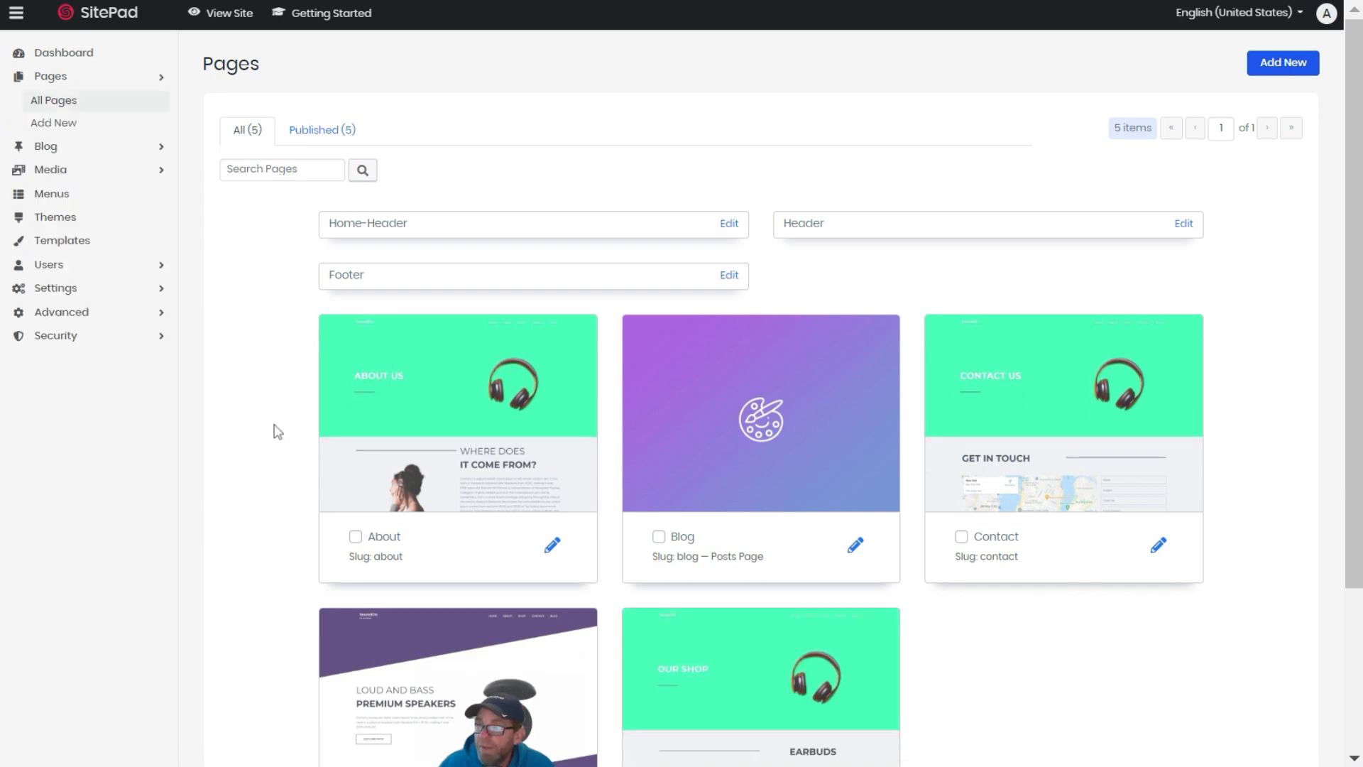
{"action": "scroll", "coordinate": [278, 432], "scroll_direction": "down", "scroll_amount": 3}
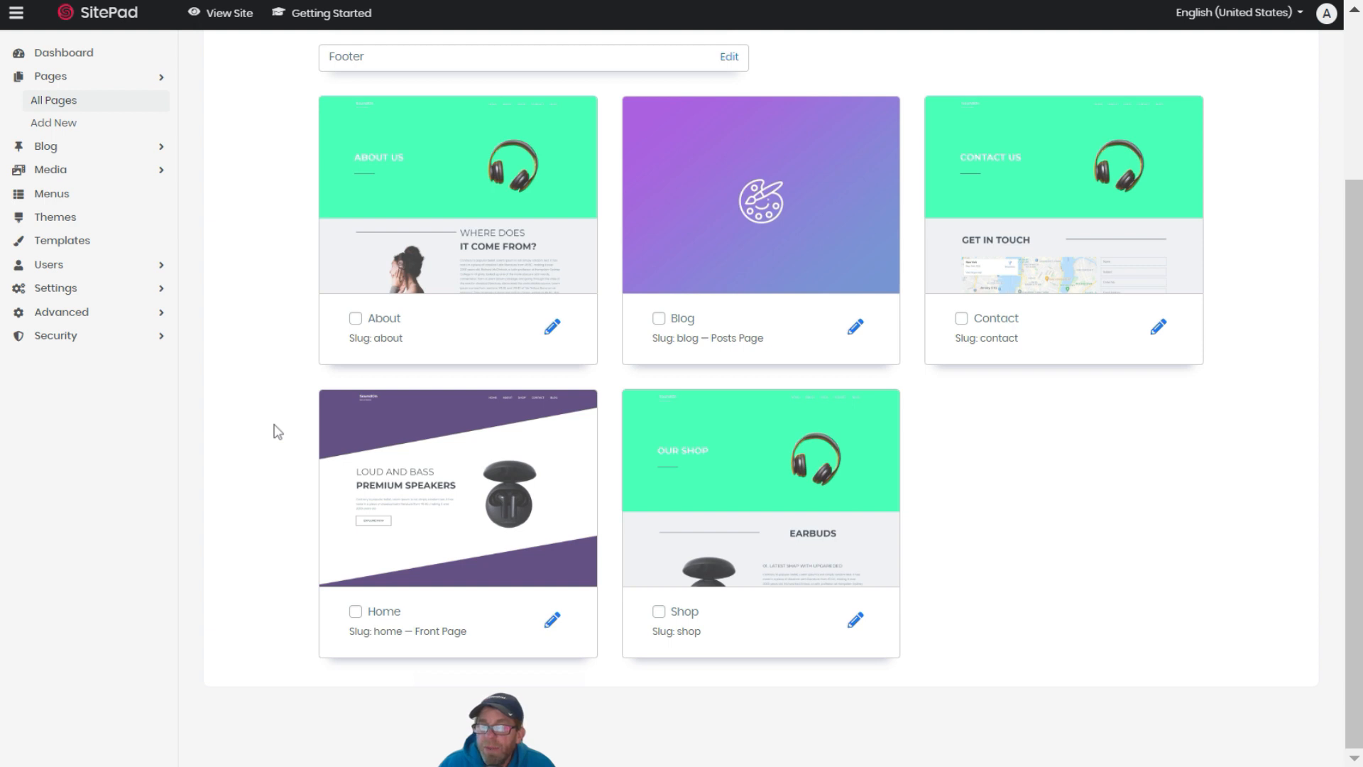
{"action": "mouse_move", "coordinate": [377, 518]}
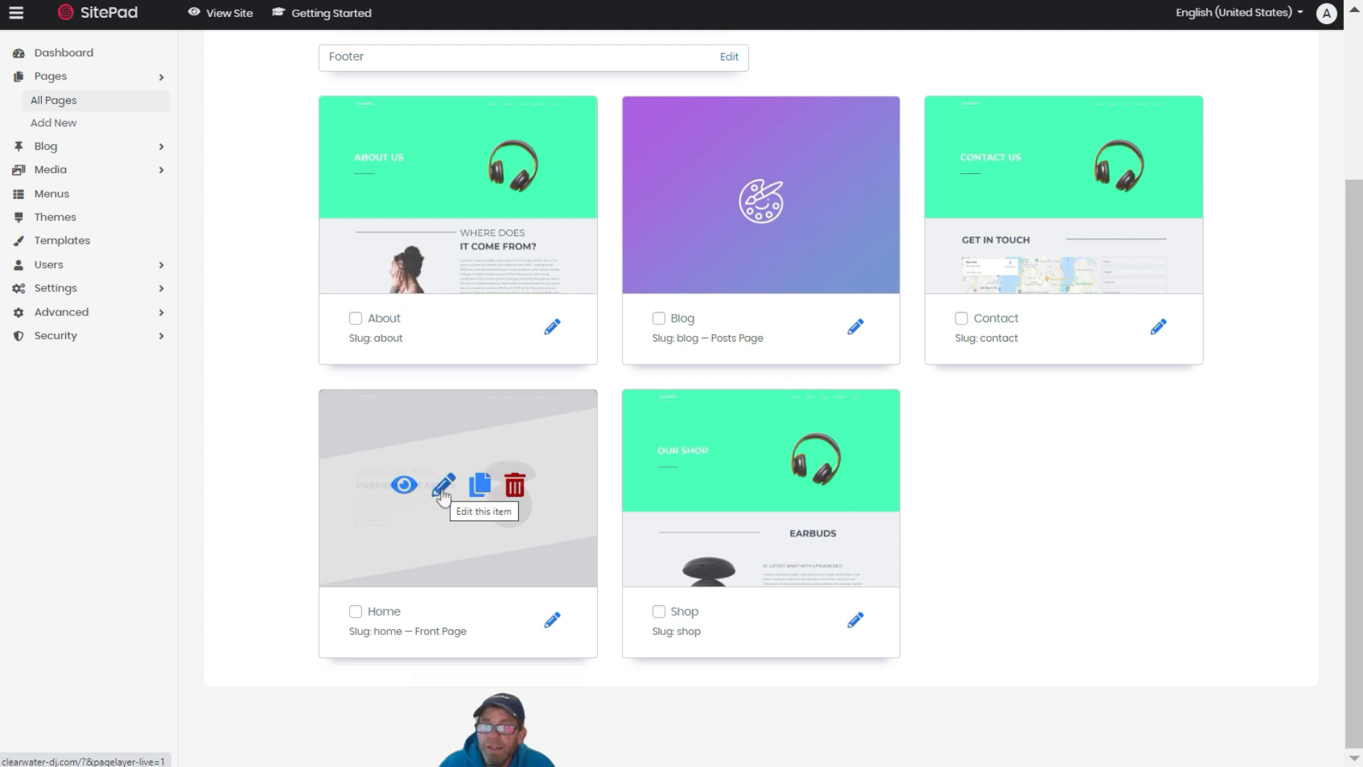
{"action": "left_click", "coordinate": [441, 492]}
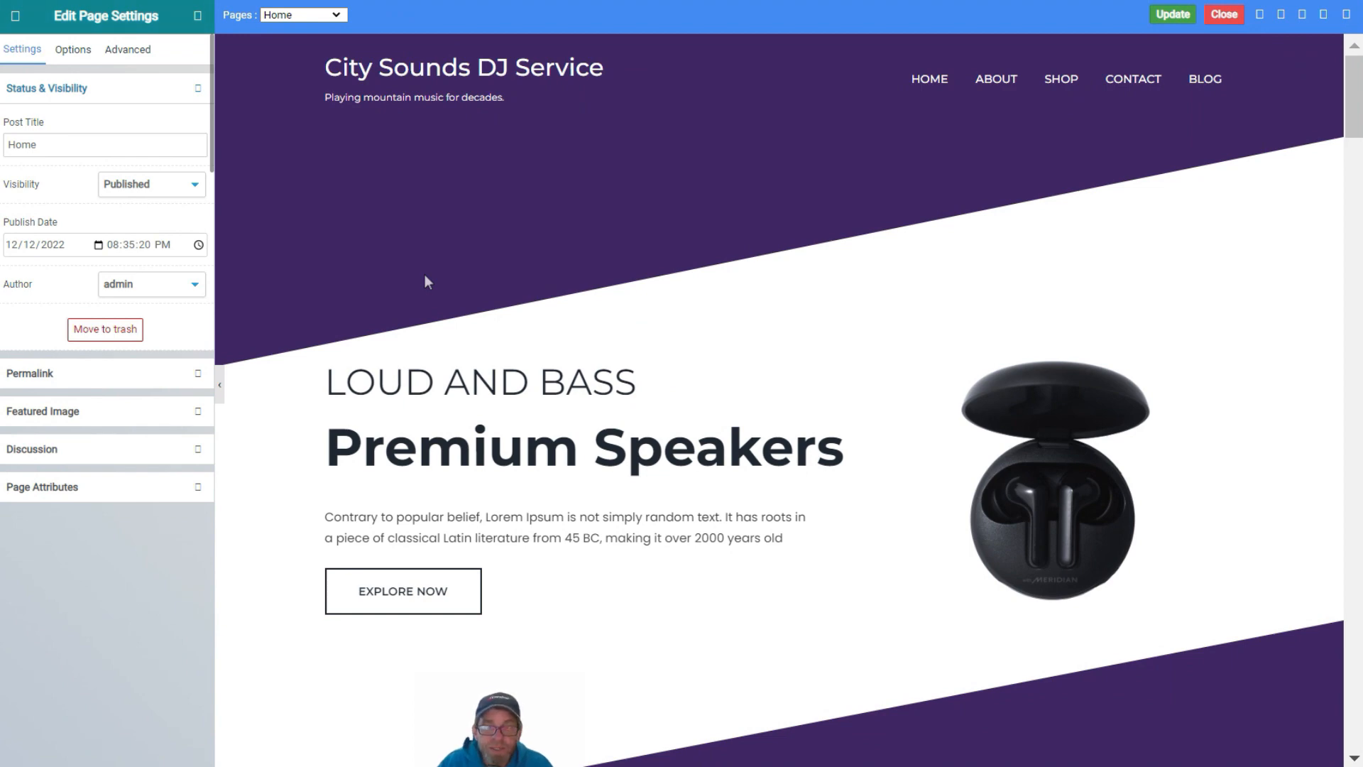
Delete the three icon boxes under the CRYSTAL CLEAR AUDIO heading, then add a widget below it
{"action": "scroll", "coordinate": [730, 192], "scroll_direction": "down", "scroll_amount": 10}
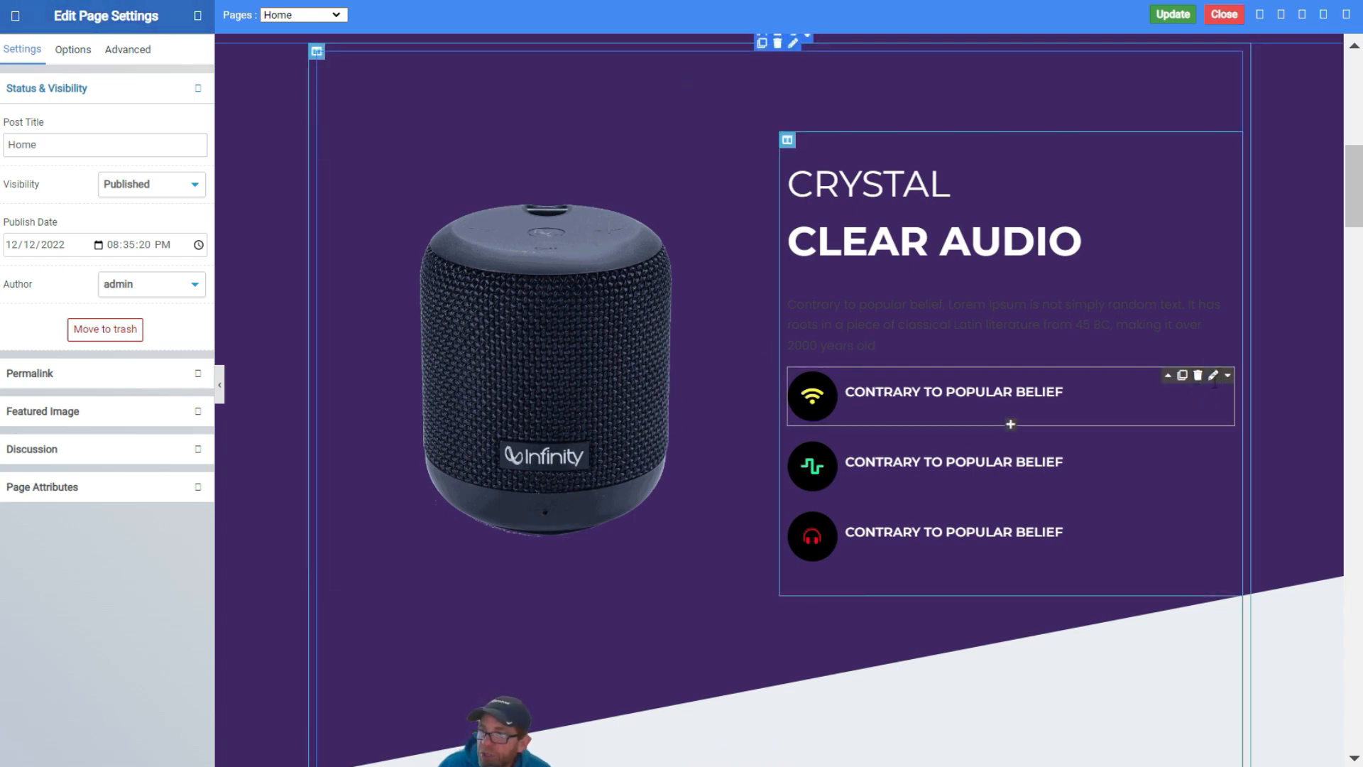
{"action": "left_click", "coordinate": [1198, 375]}
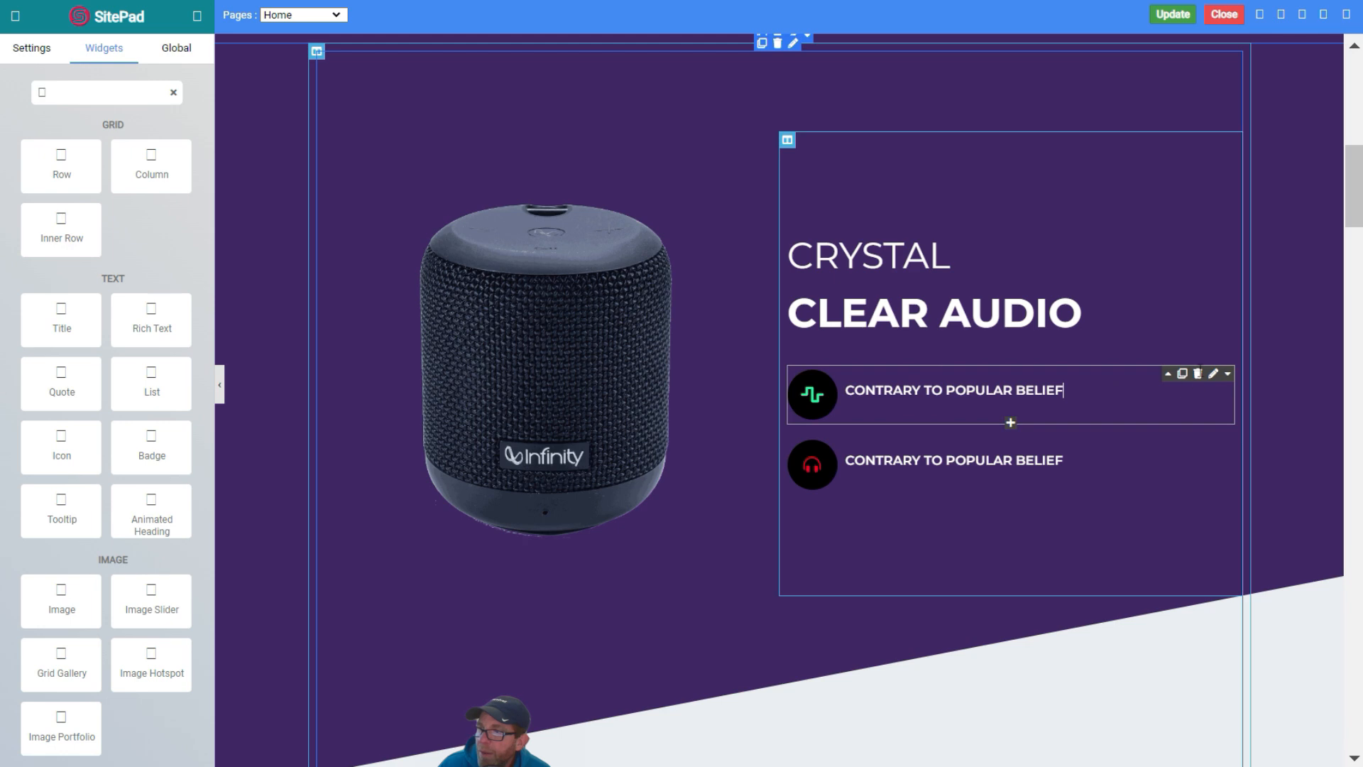
{"action": "left_click", "coordinate": [1063, 390]}
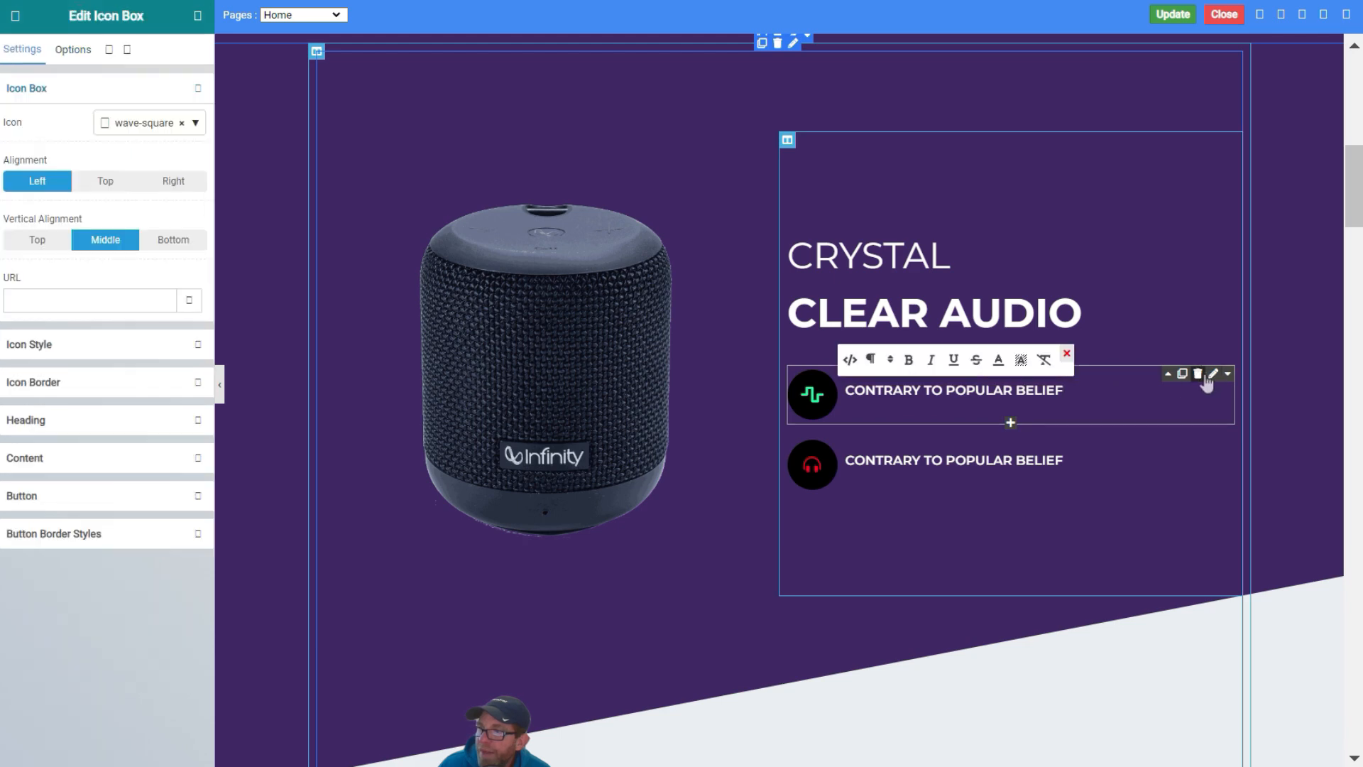
{"action": "left_click", "coordinate": [1198, 377]}
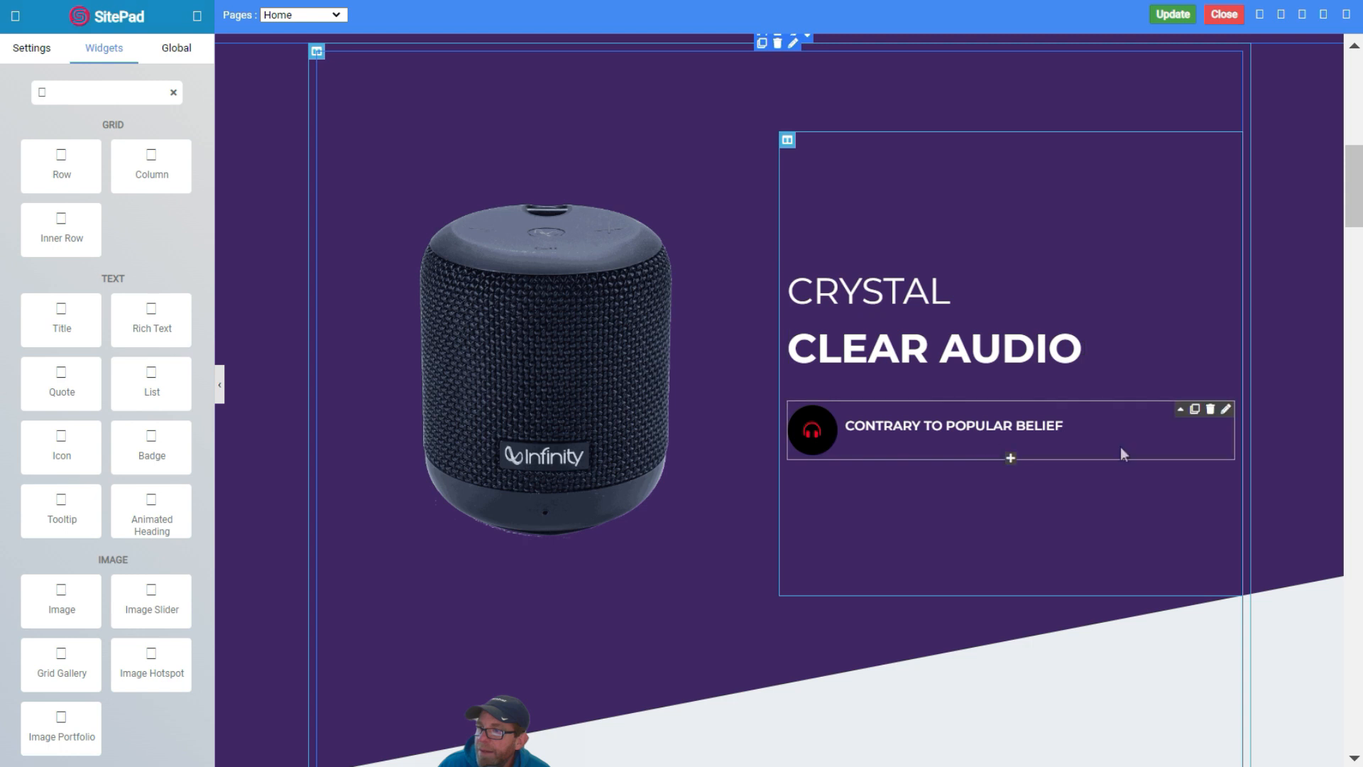
{"action": "left_click", "coordinate": [1211, 410]}
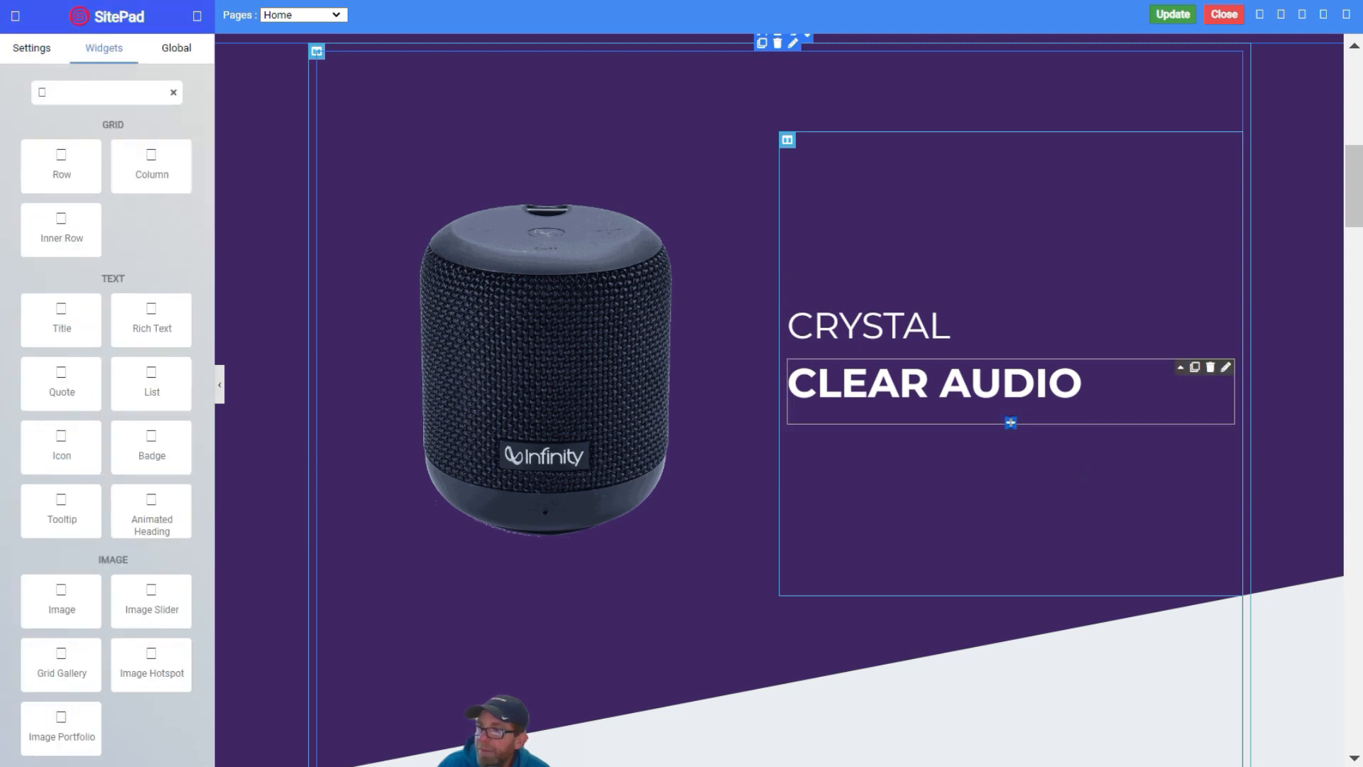
{"action": "left_click", "coordinate": [1011, 425]}
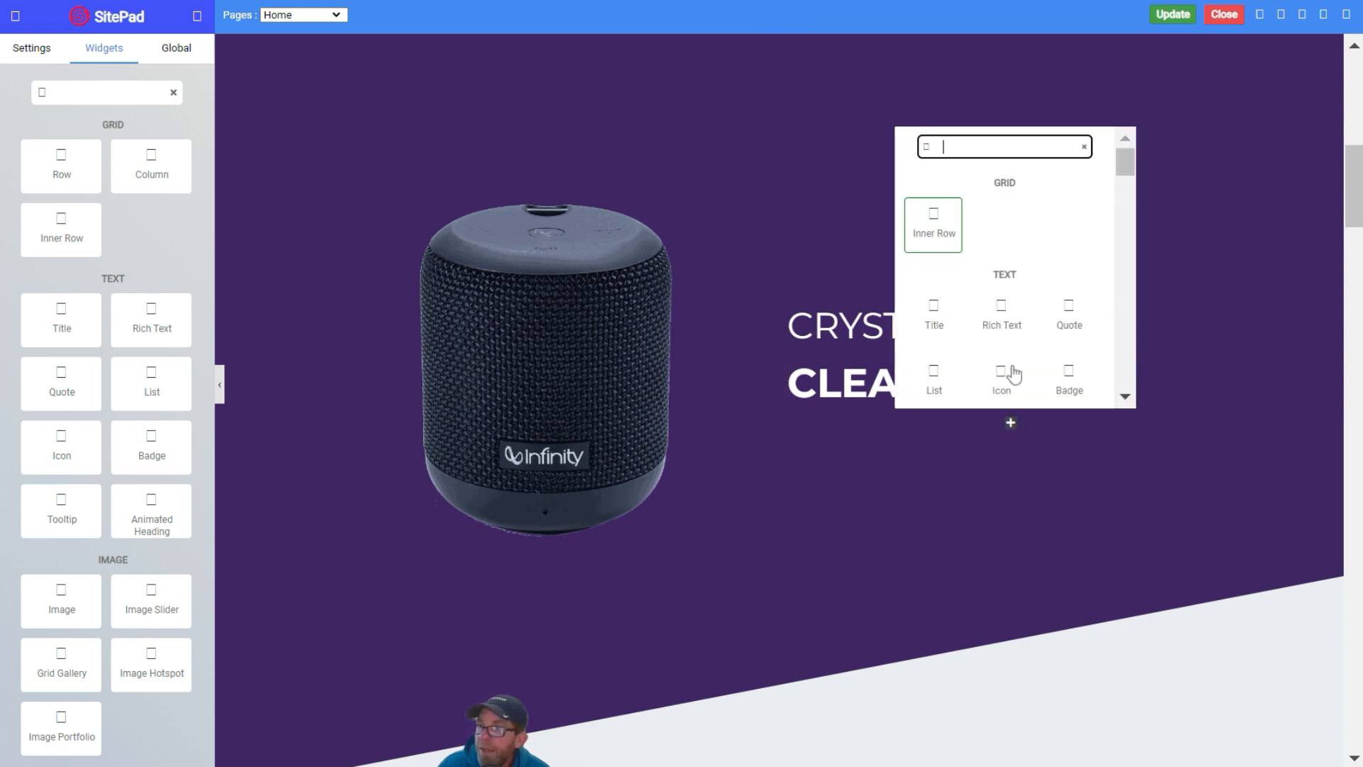
Insert an Embed widget from the OTHER group beneath the CRYSTAL CLEAR AUDIO heading
{"action": "scroll", "coordinate": [1011, 240], "scroll_direction": "down", "scroll_amount": 3}
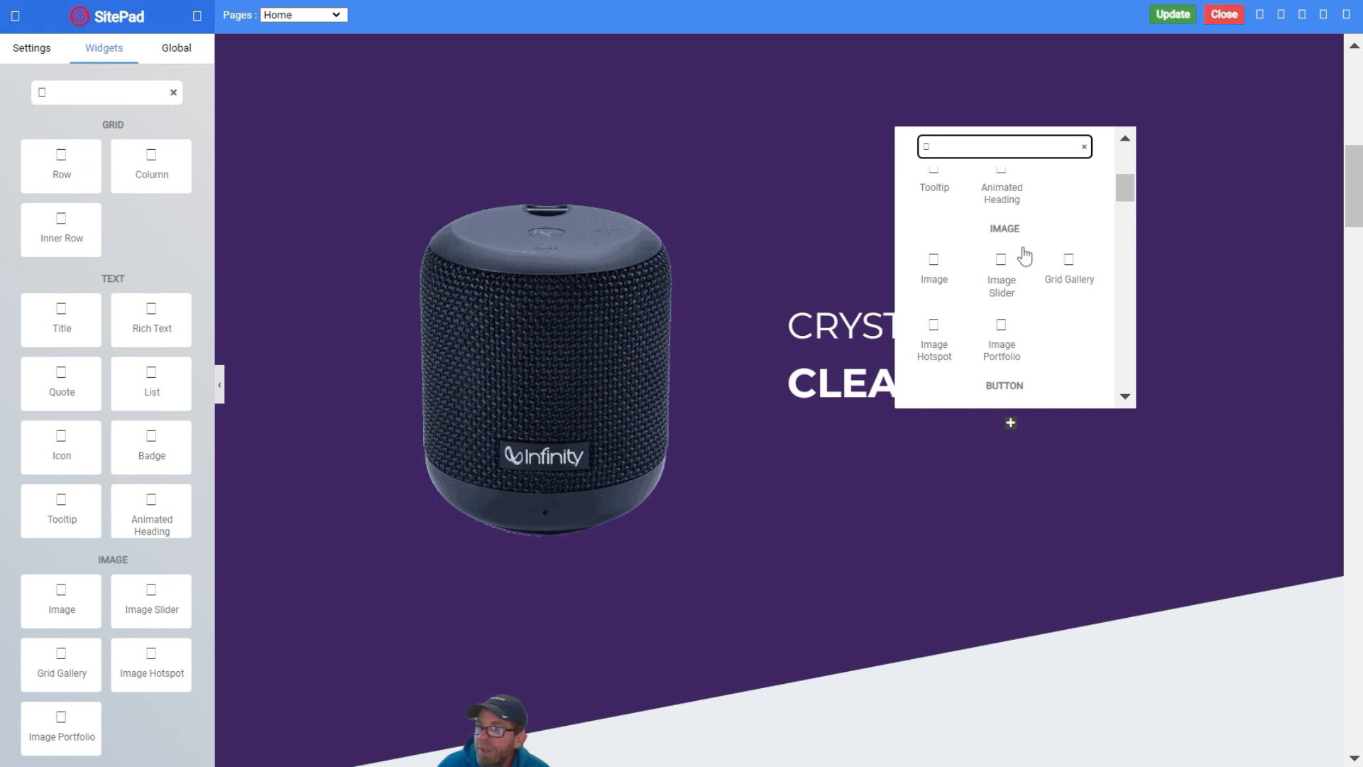
{"action": "scroll", "coordinate": [1025, 256], "scroll_direction": "down", "scroll_amount": 4}
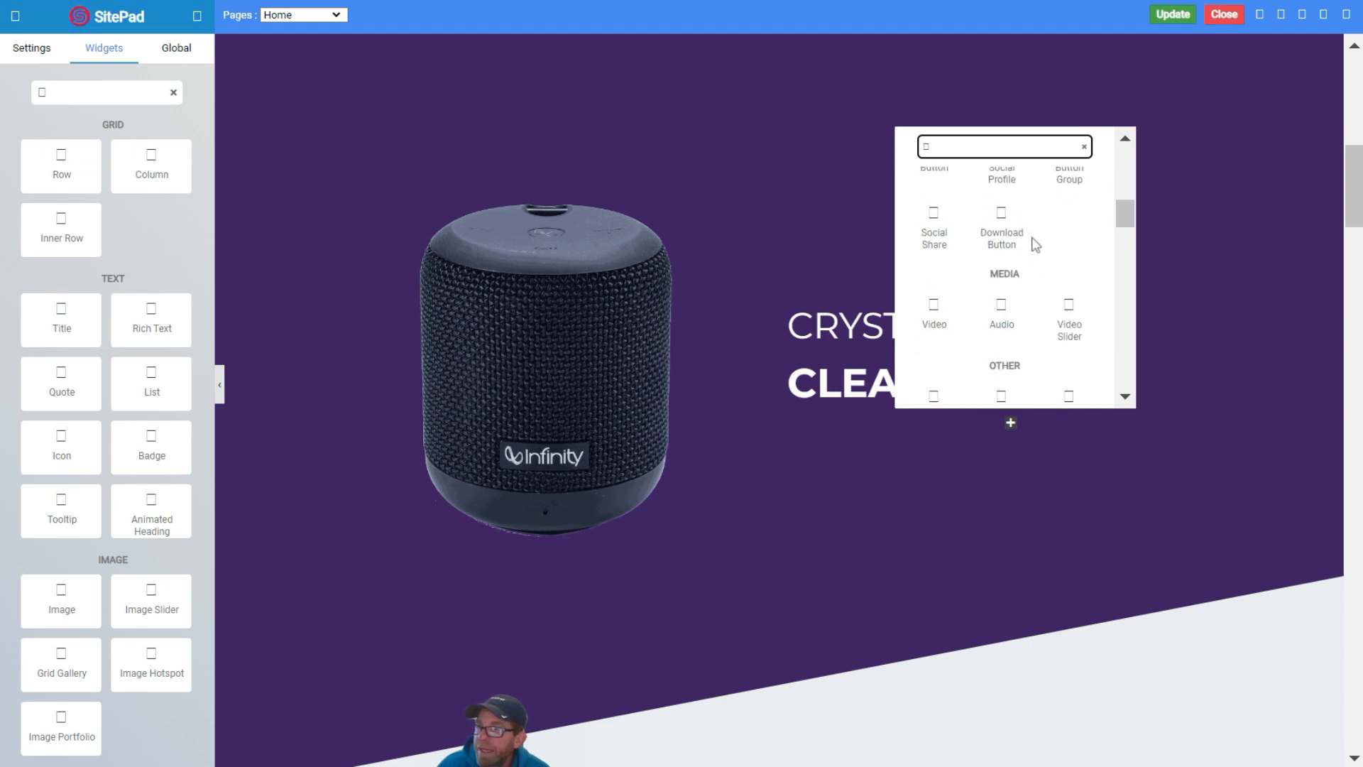
{"action": "scroll", "coordinate": [1036, 244], "scroll_direction": "down", "scroll_amount": 3}
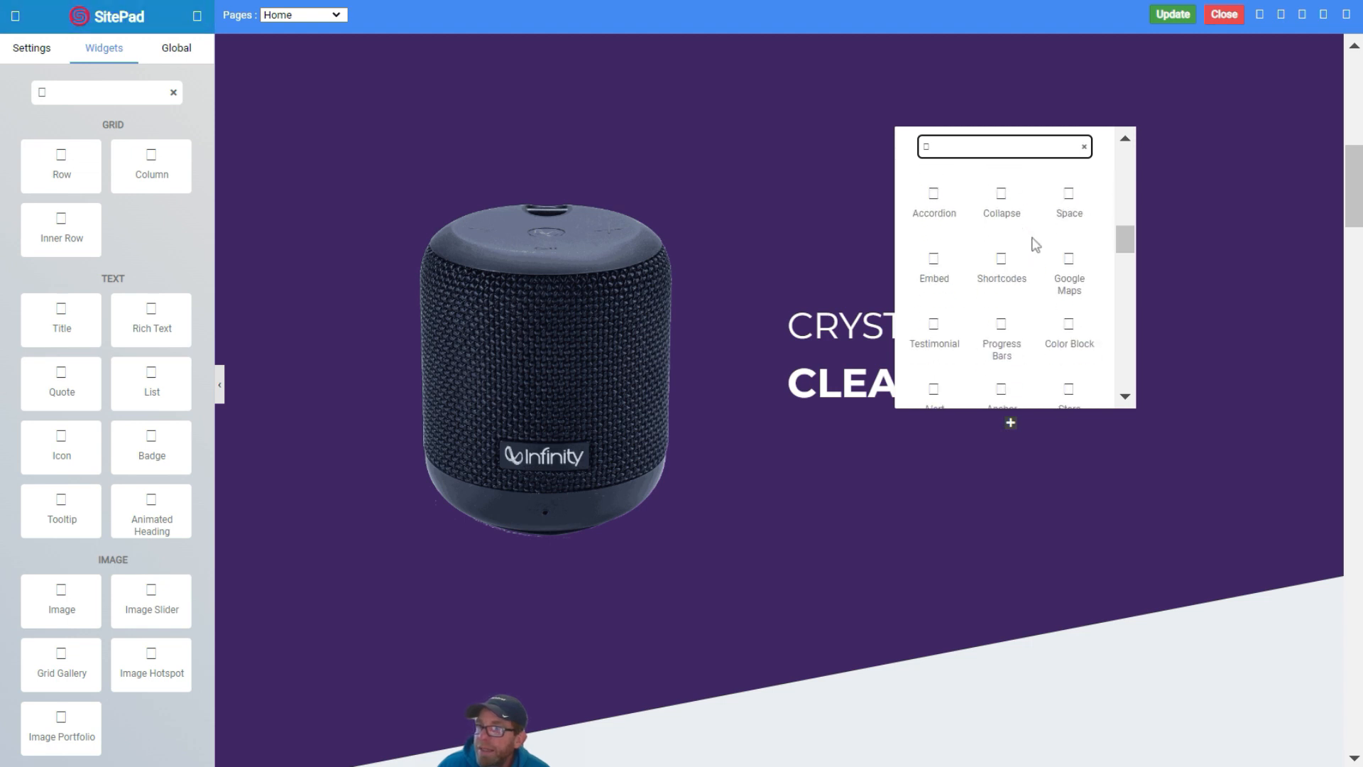
{"action": "left_click", "coordinate": [931, 264]}
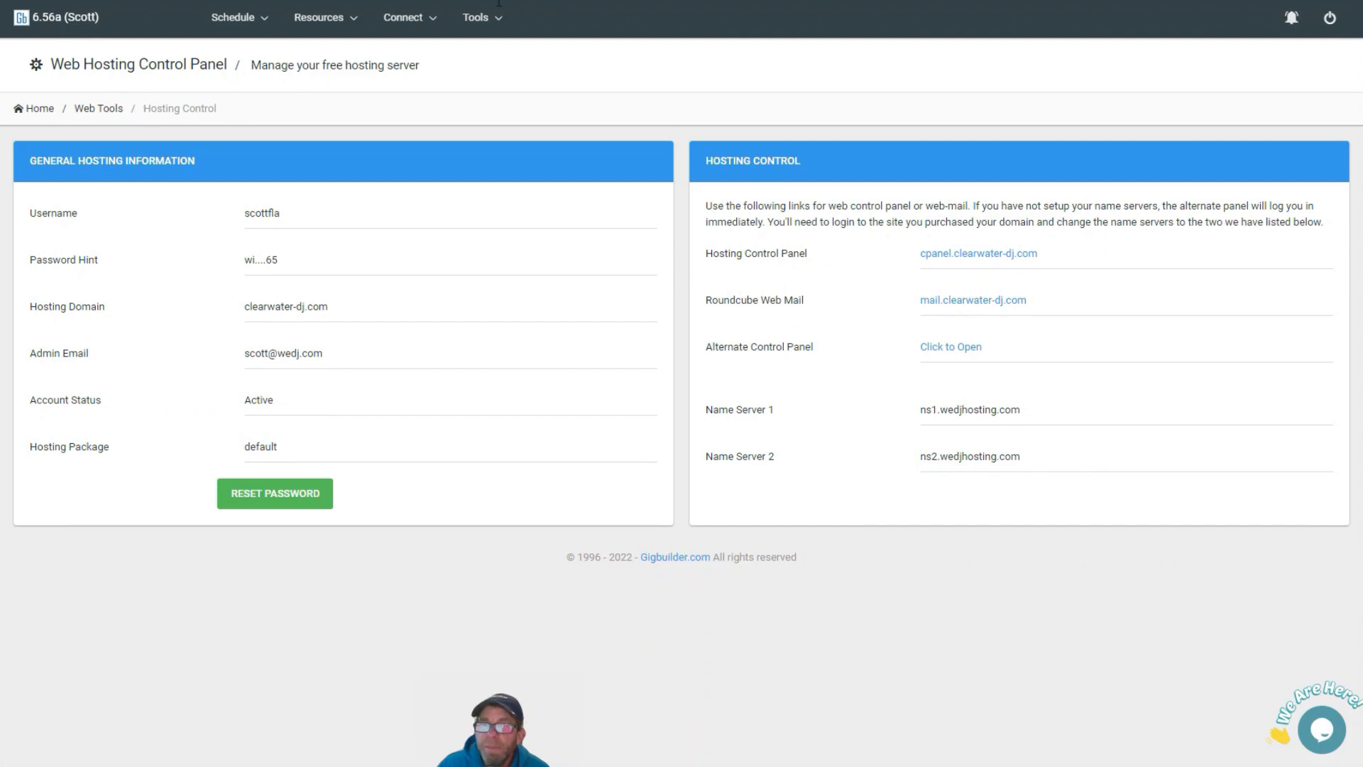
Copy the Month/Day/Year Responsive Check Availability form code from Gigbuilder's Web Tools & Setup
{"action": "left_click", "coordinate": [483, 22]}
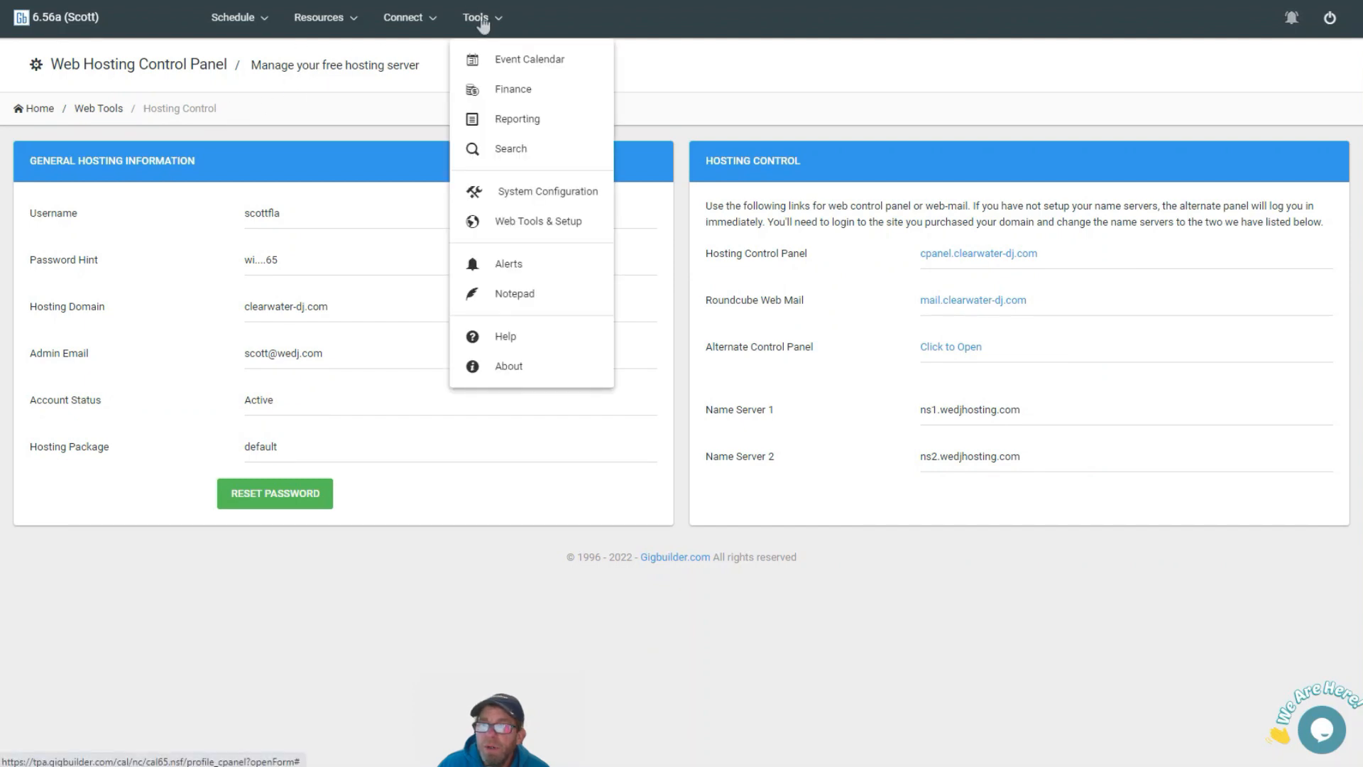
{"action": "left_click", "coordinate": [528, 226]}
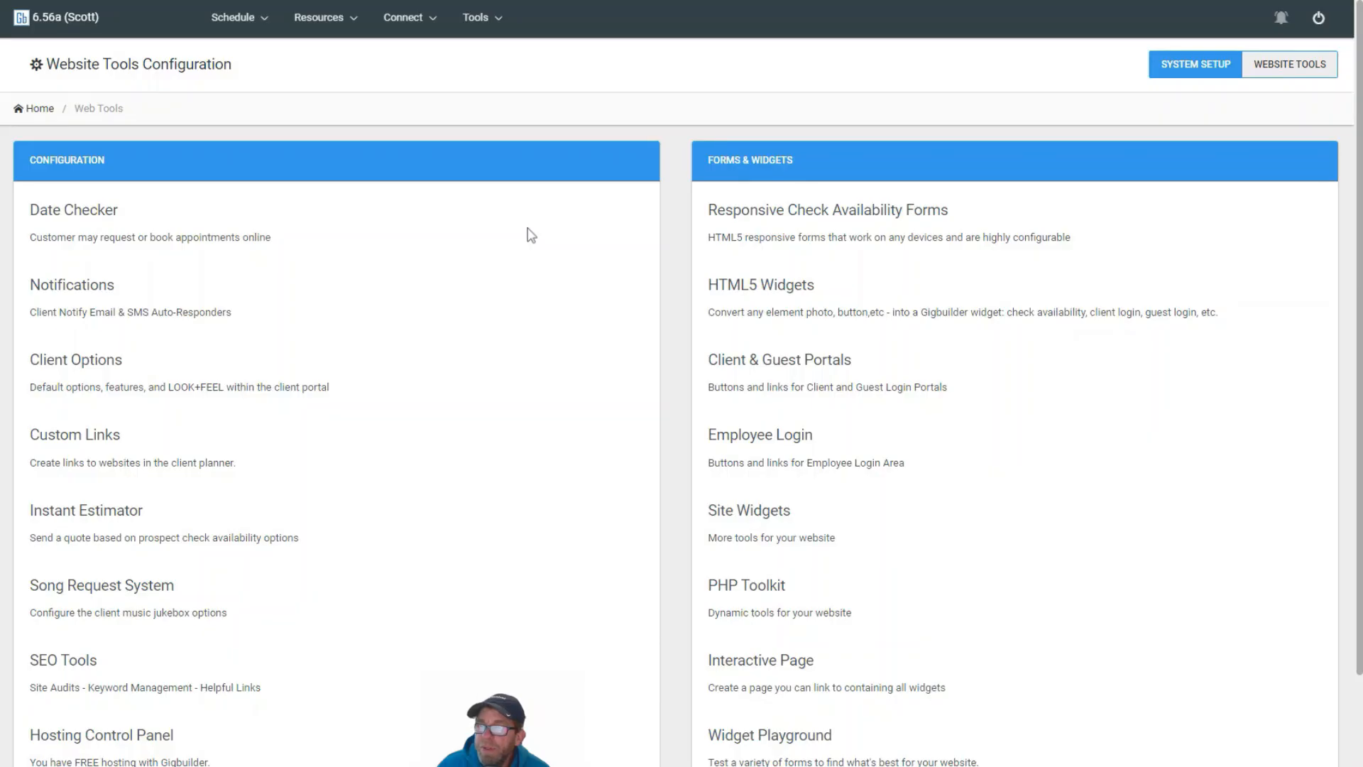
{"action": "left_click", "coordinate": [770, 228]}
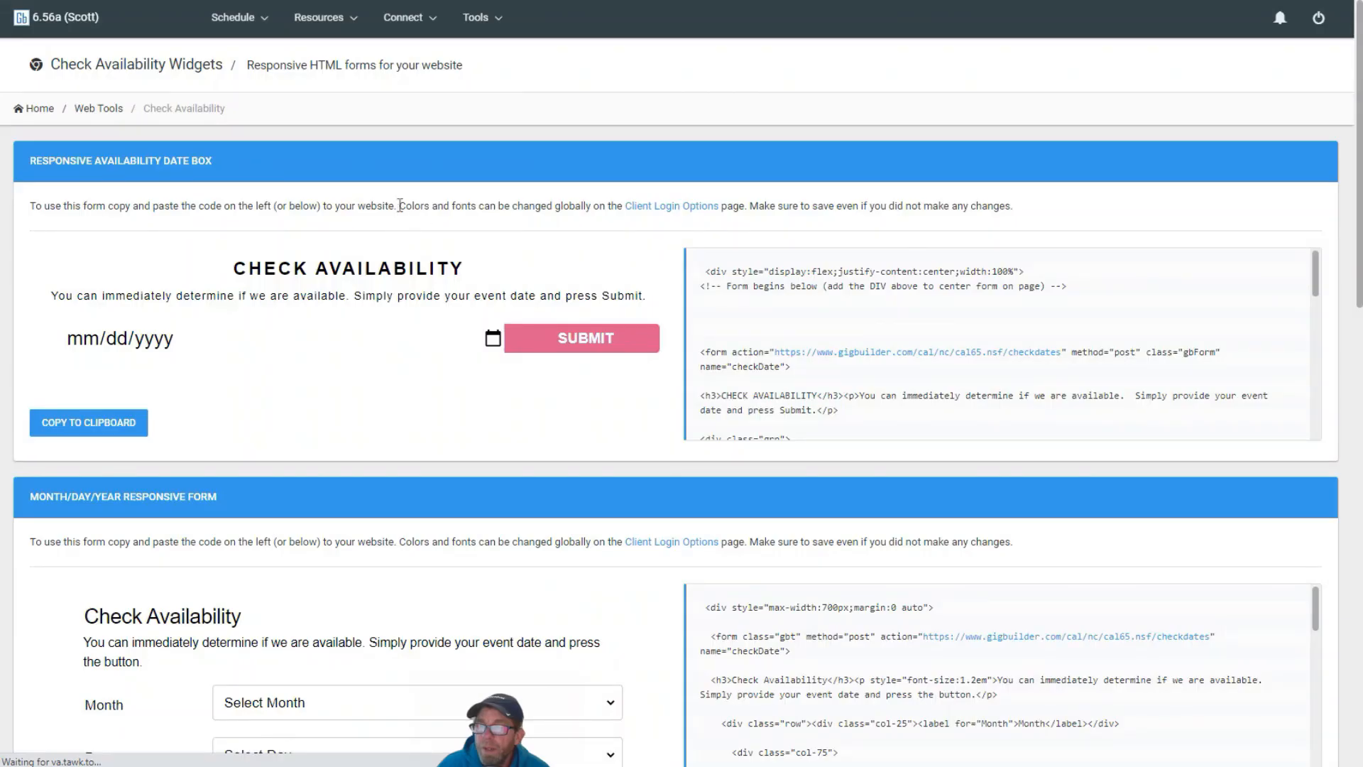
{"action": "scroll", "coordinate": [267, 471], "scroll_direction": "down", "scroll_amount": 4}
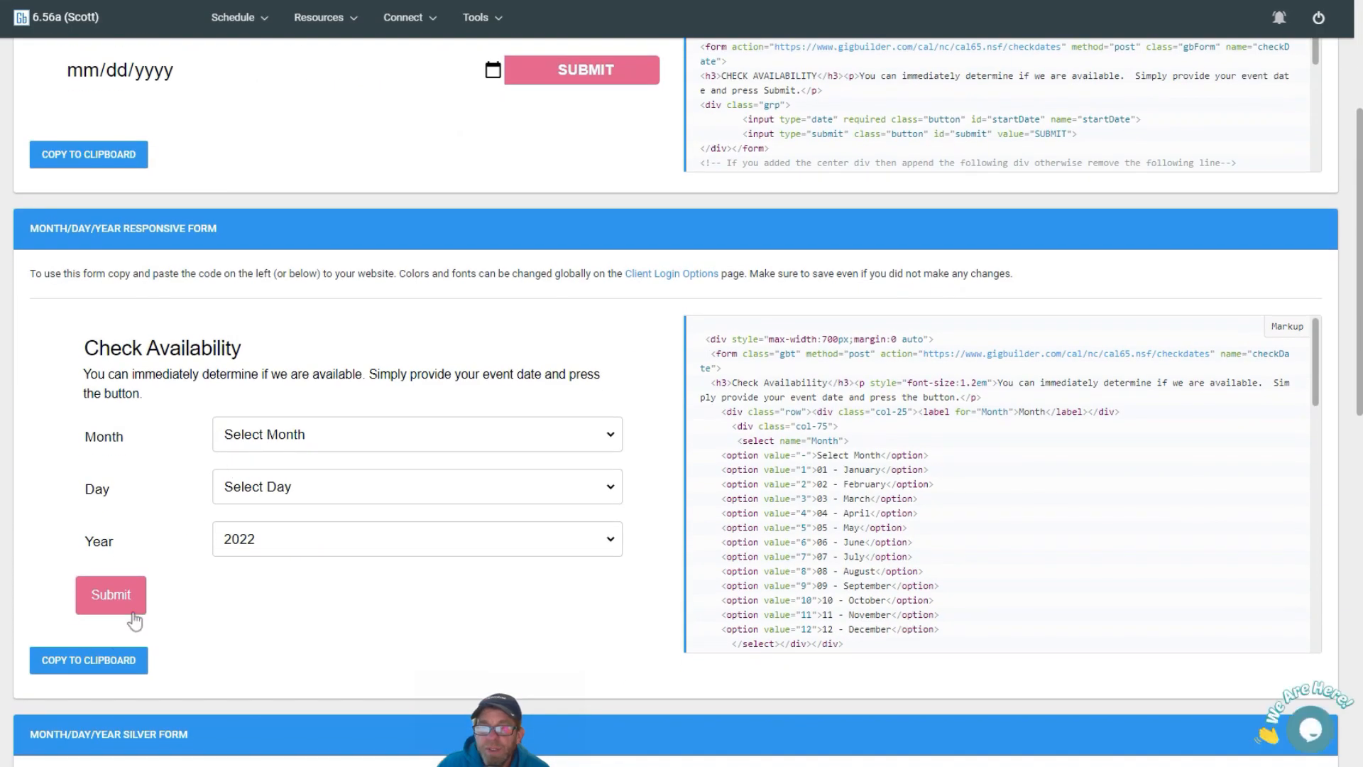
{"action": "left_click", "coordinate": [84, 664]}
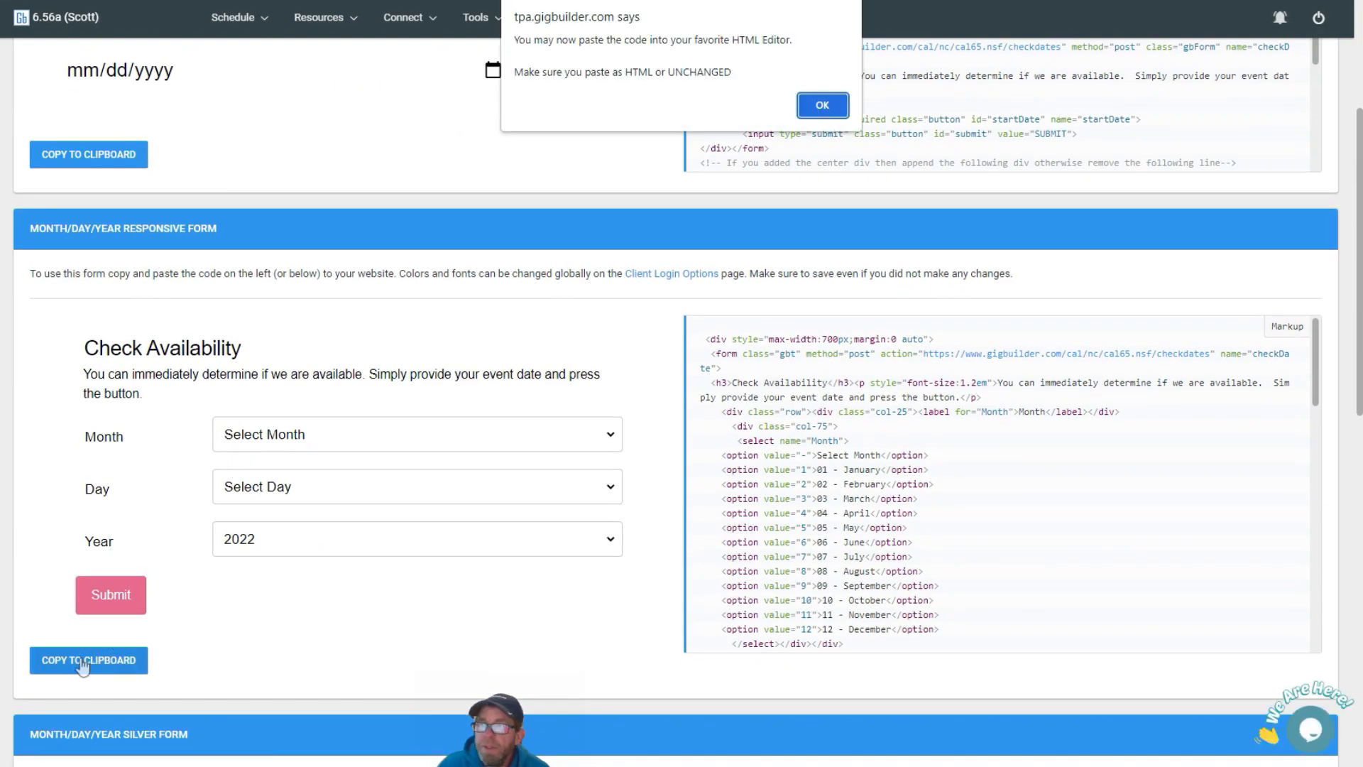
{"action": "left_click", "coordinate": [822, 105]}
{"action": "scroll", "coordinate": [825, 103], "scroll_direction": "down", "scroll_amount": 10}
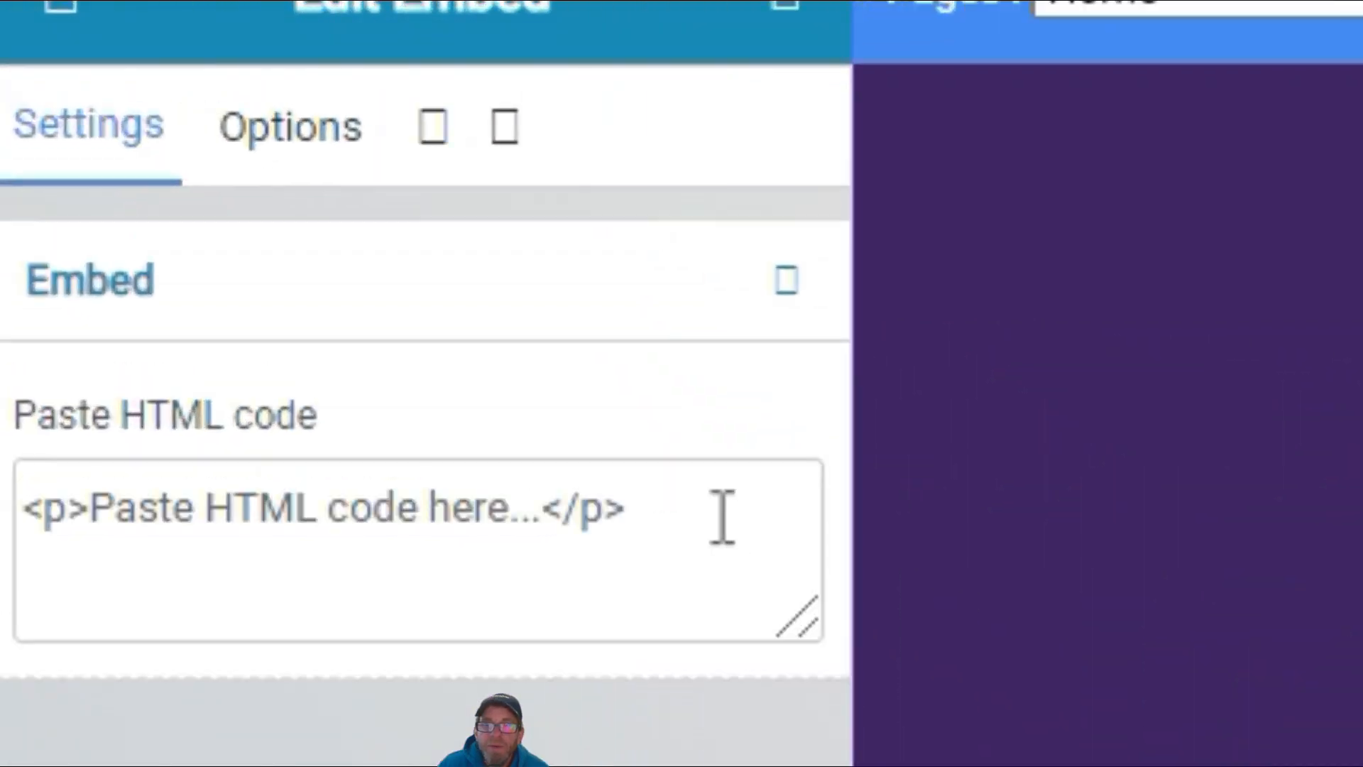
Paste the Check Availability form code into the Embed widget, delete the CLEAR AUDIO and CRYSTAL headings, and update
{"action": "left_click_drag", "start_coordinate": [722, 516], "coordinate": [31, 463]}
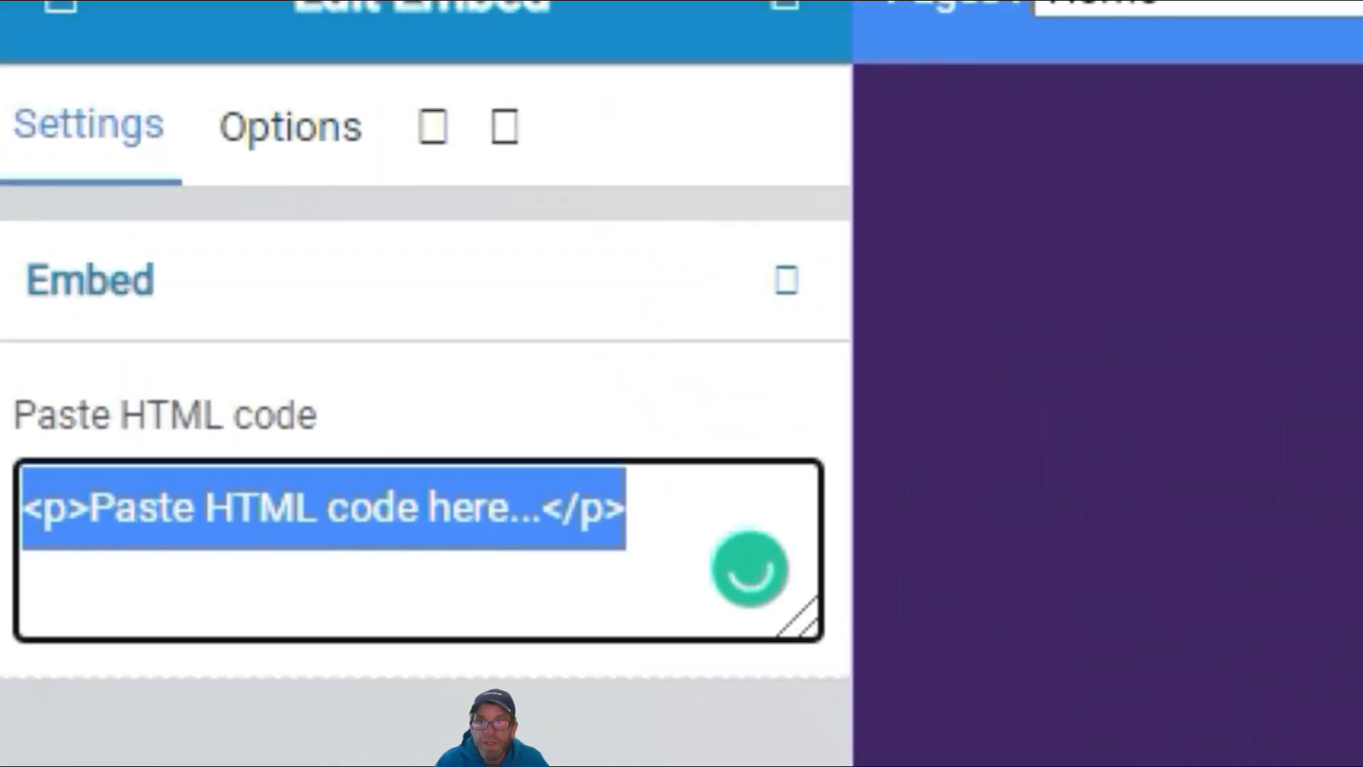
{"action": "key", "text": "ctrl+v"}
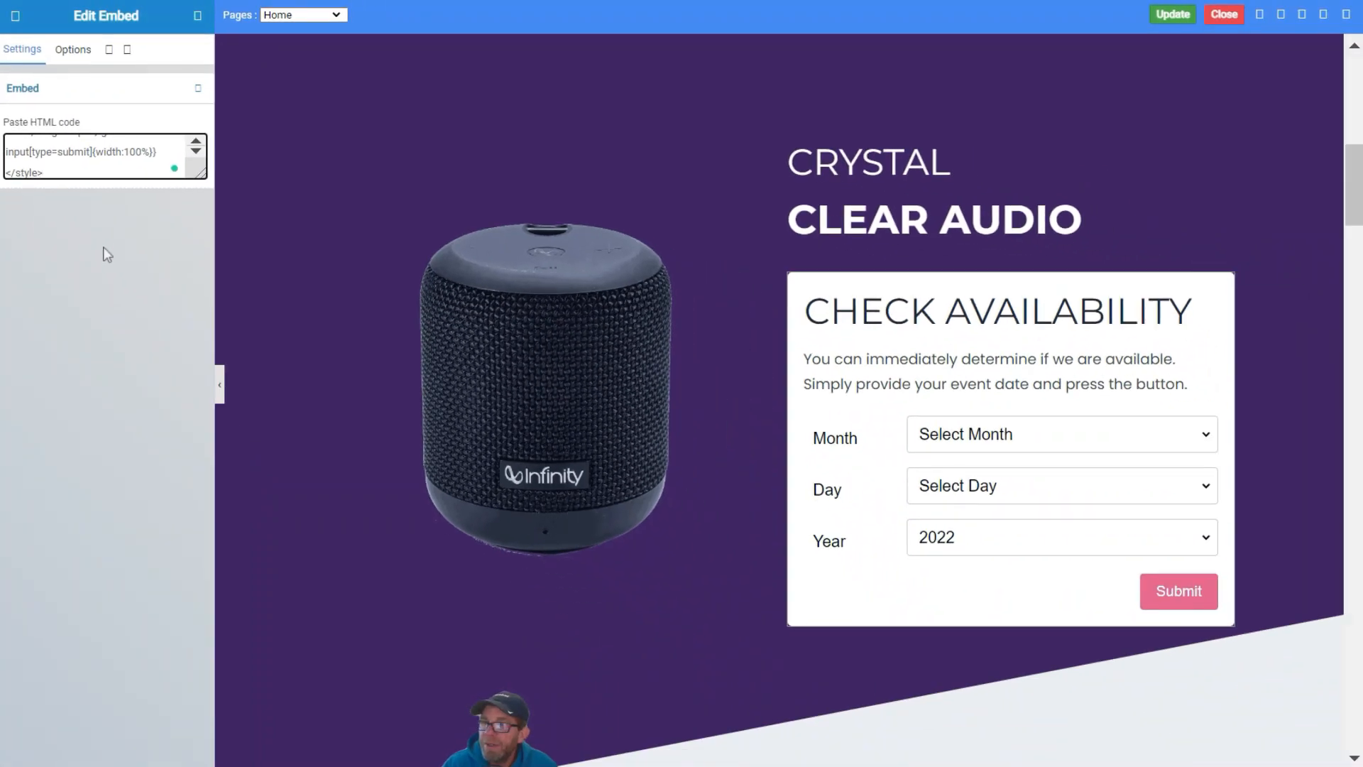
{"action": "left_click", "coordinate": [900, 220]}
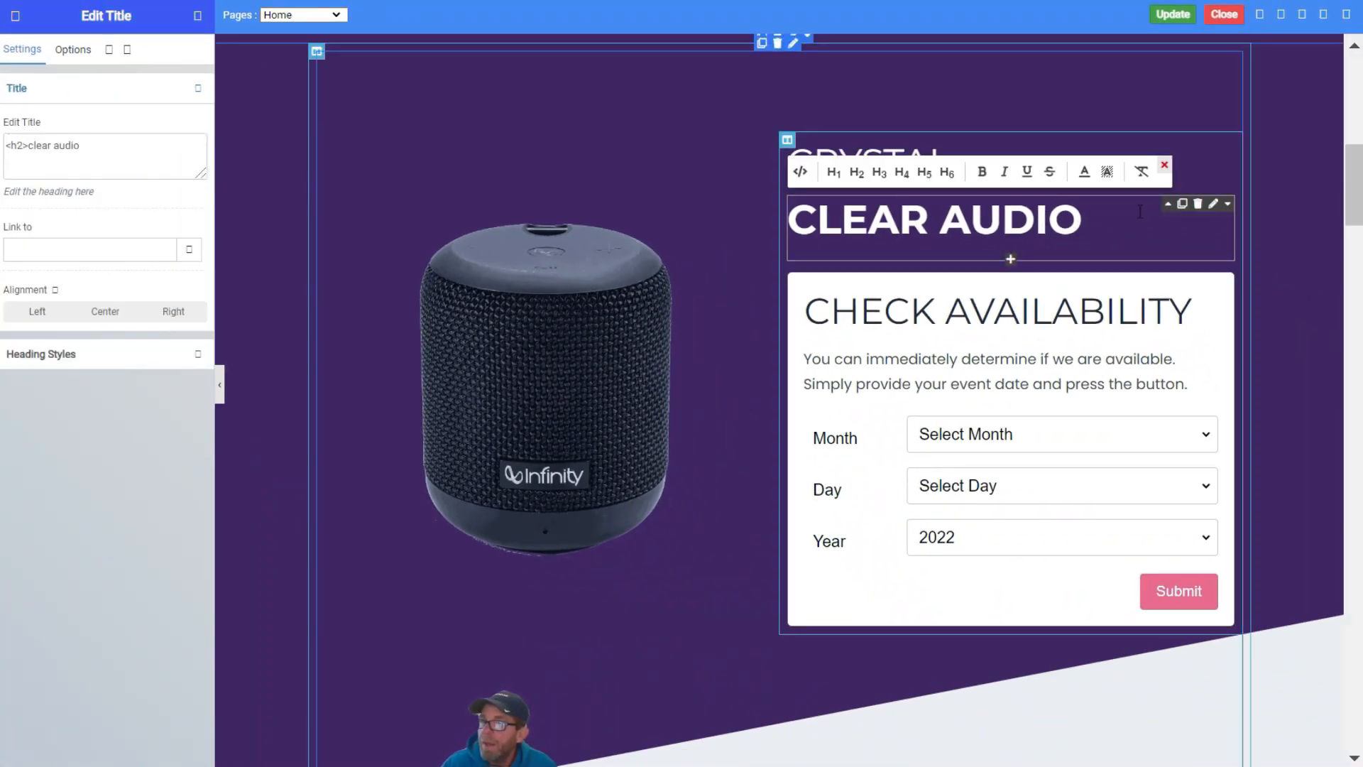
{"action": "left_click", "coordinate": [1197, 205]}
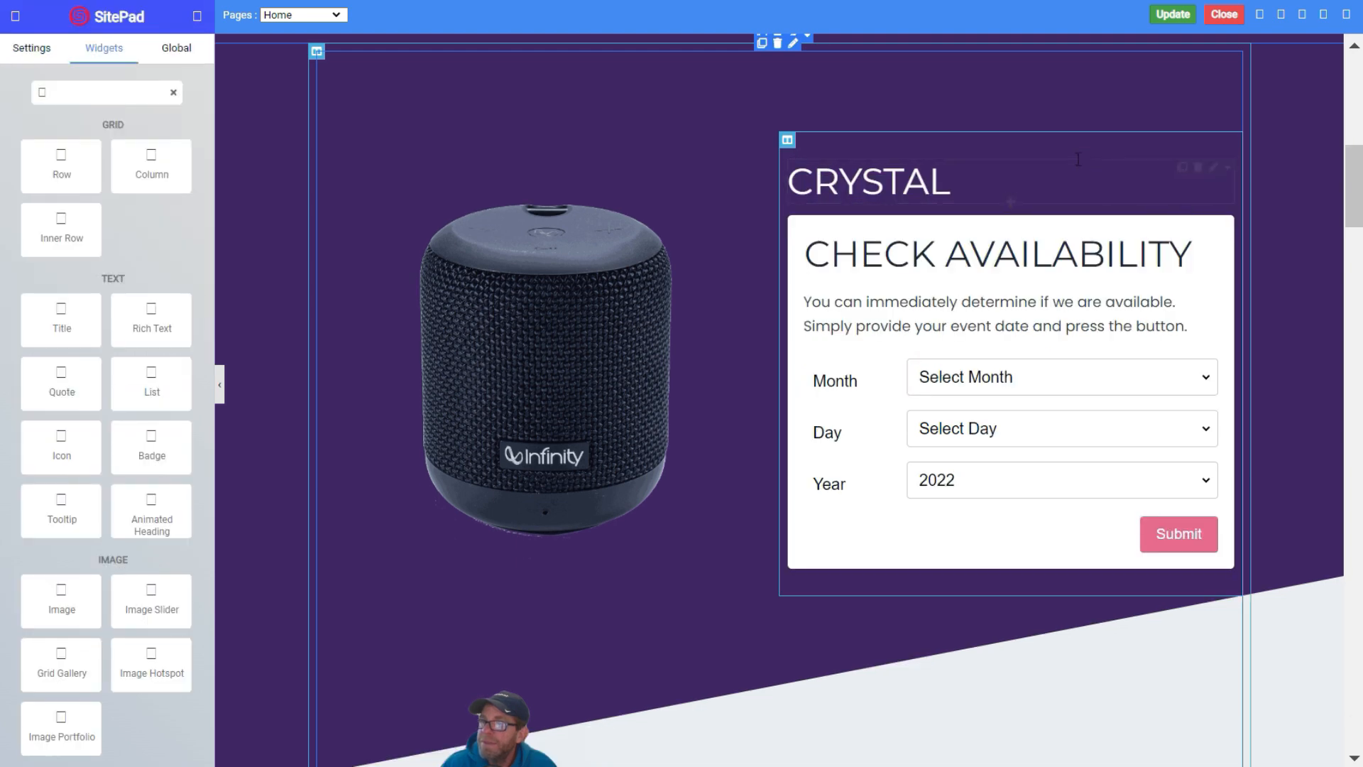
{"action": "left_click", "coordinate": [1198, 167]}
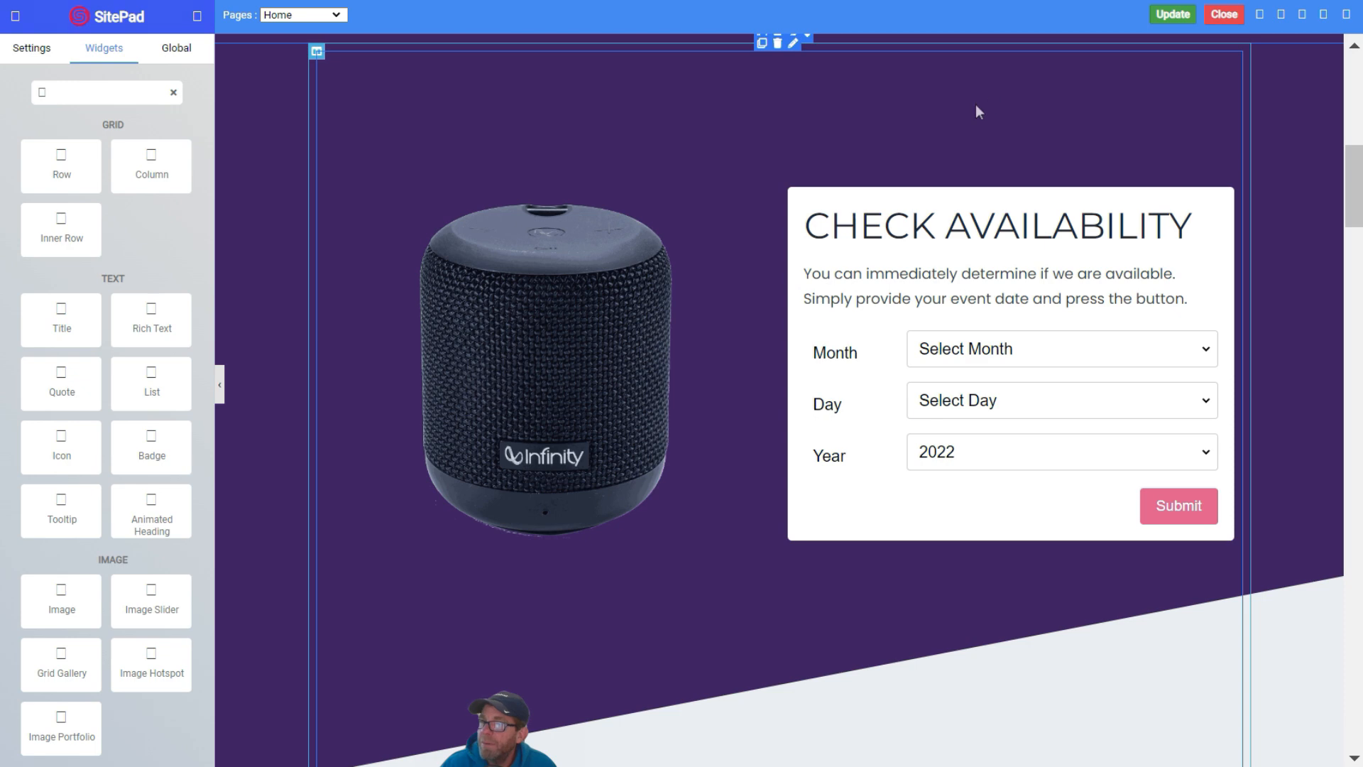
{"action": "left_click", "coordinate": [1174, 15]}
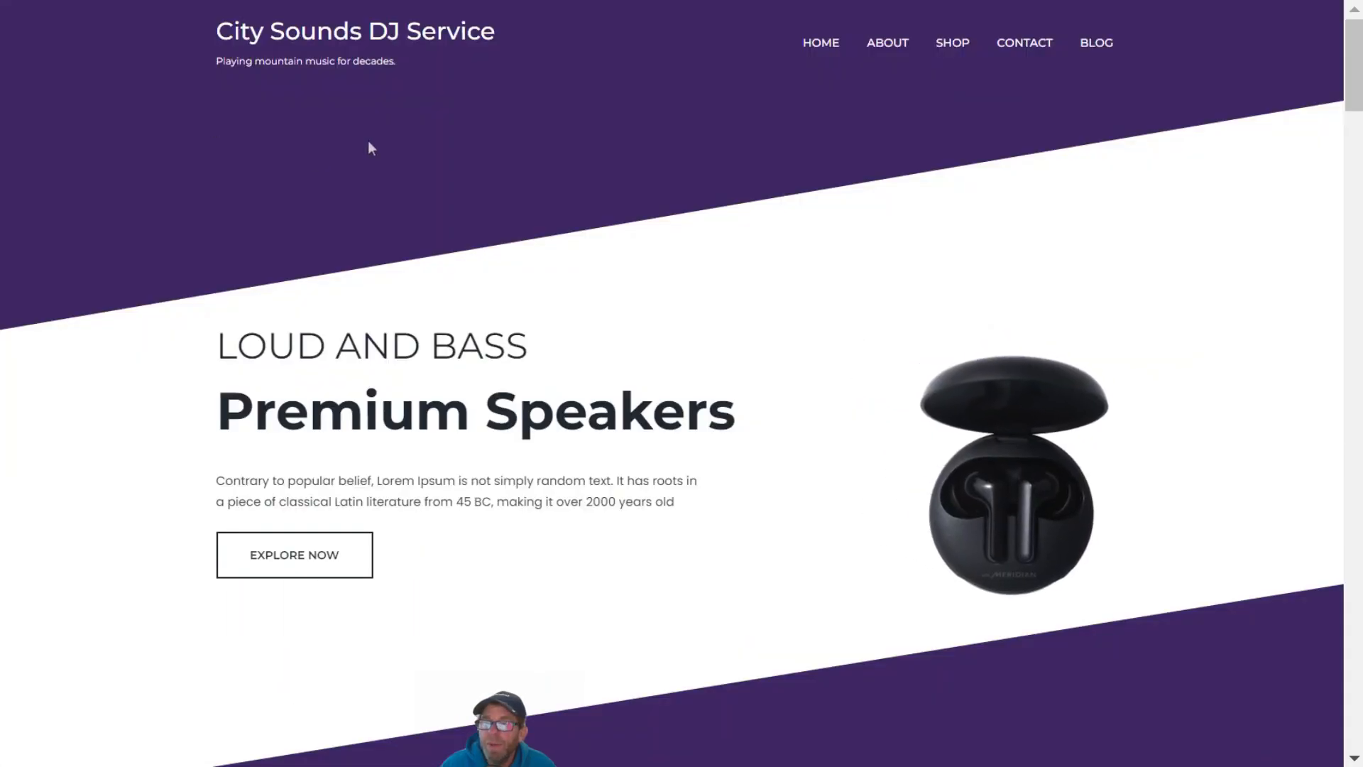
Choose 03 - March, 16, 2023 in the live Check Availability form and submit it
{"action": "scroll", "coordinate": [368, 142], "scroll_direction": "down", "scroll_amount": 7}
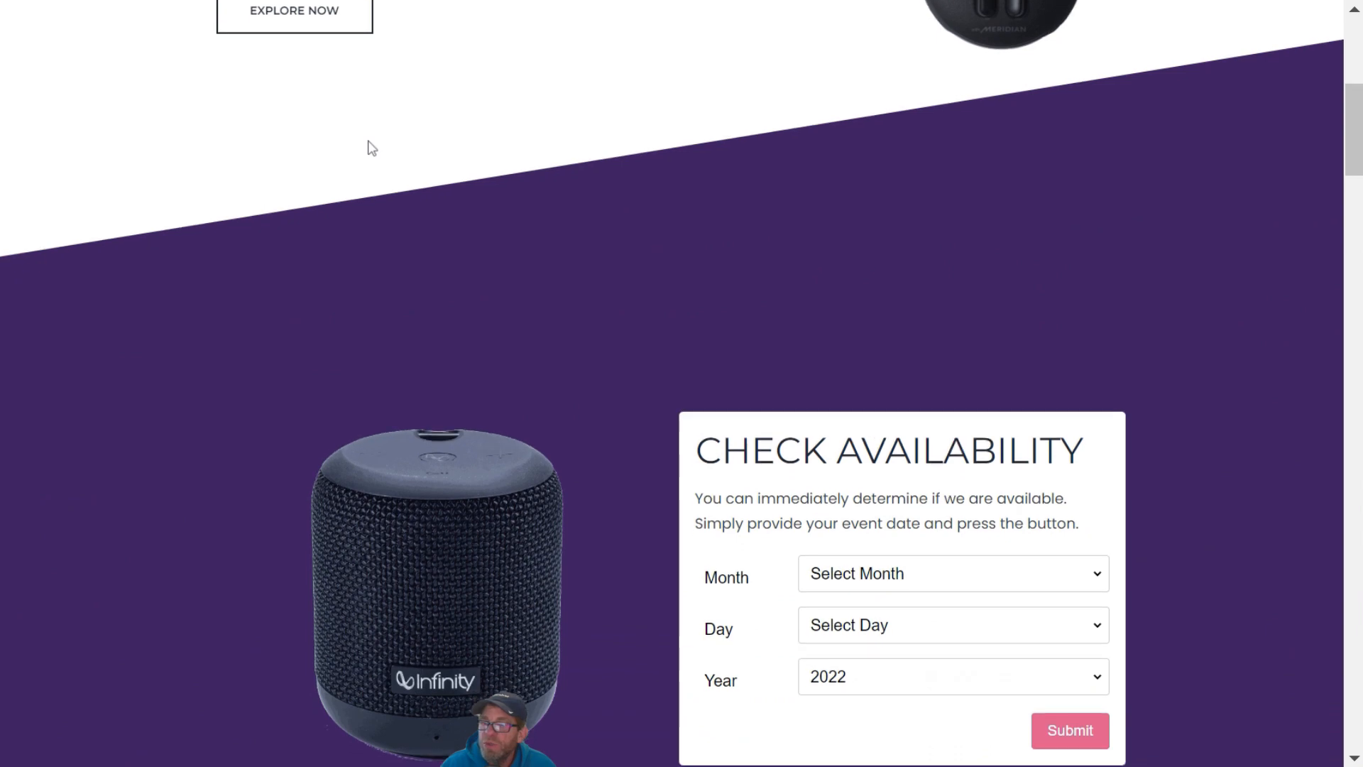
{"action": "scroll", "coordinate": [368, 142], "scroll_direction": "down", "scroll_amount": 4}
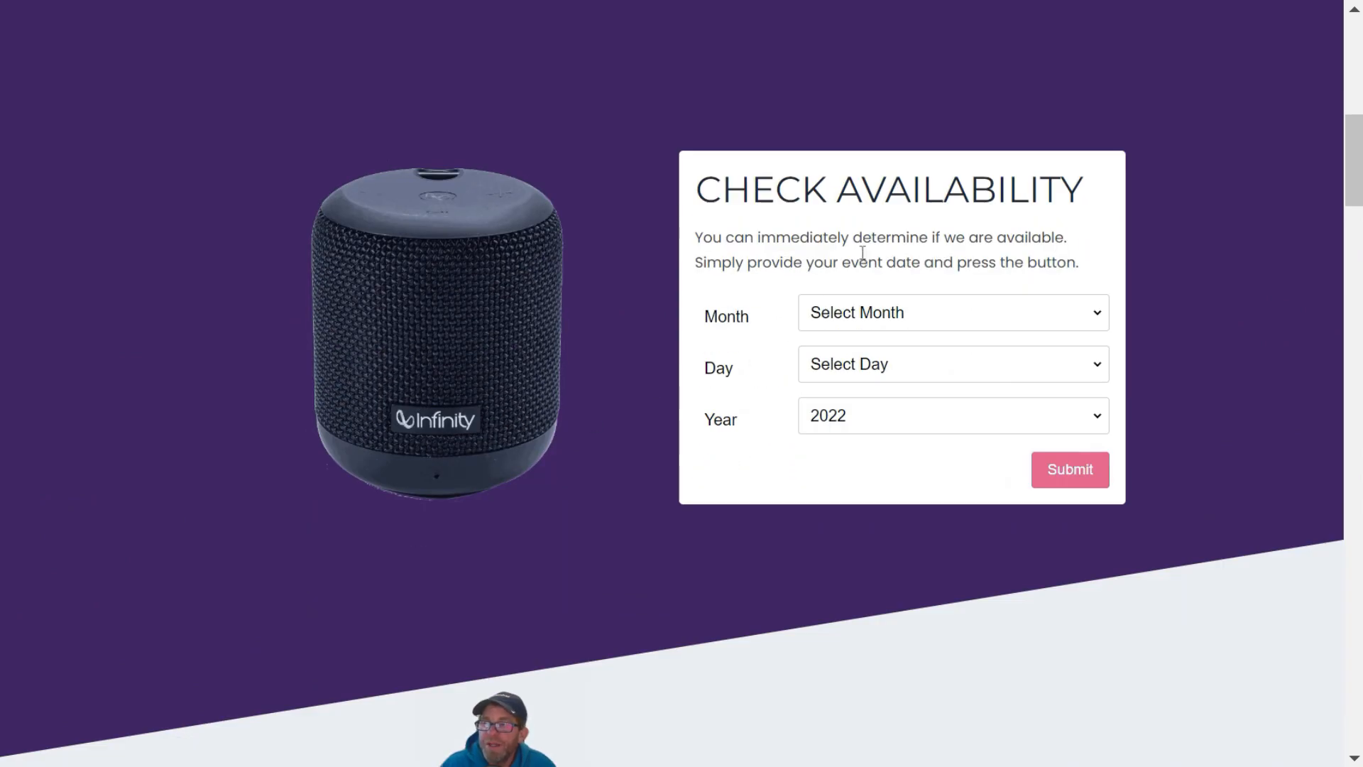
{"action": "left_click", "coordinate": [878, 312]}
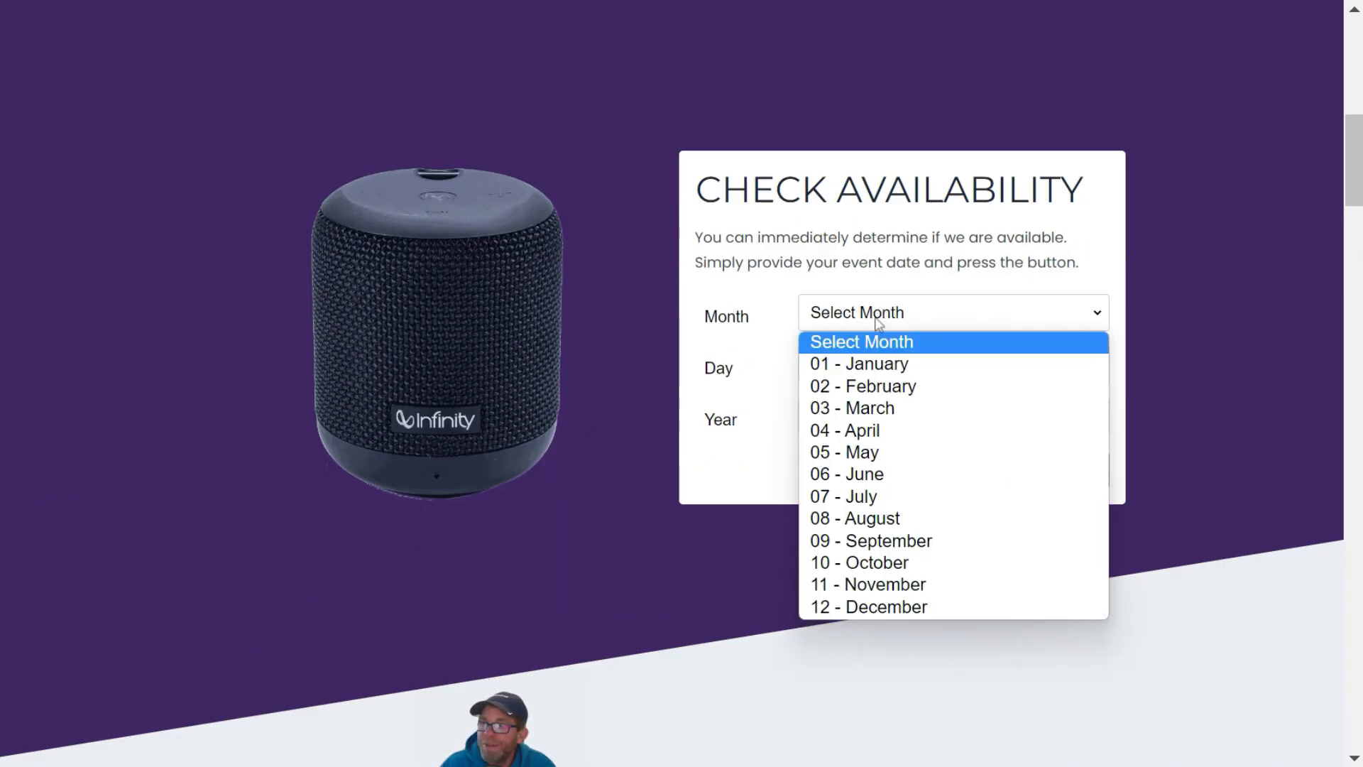
{"action": "left_click", "coordinate": [883, 409]}
{"action": "left_click", "coordinate": [875, 379]}
{"action": "left_click", "coordinate": [828, 296]}
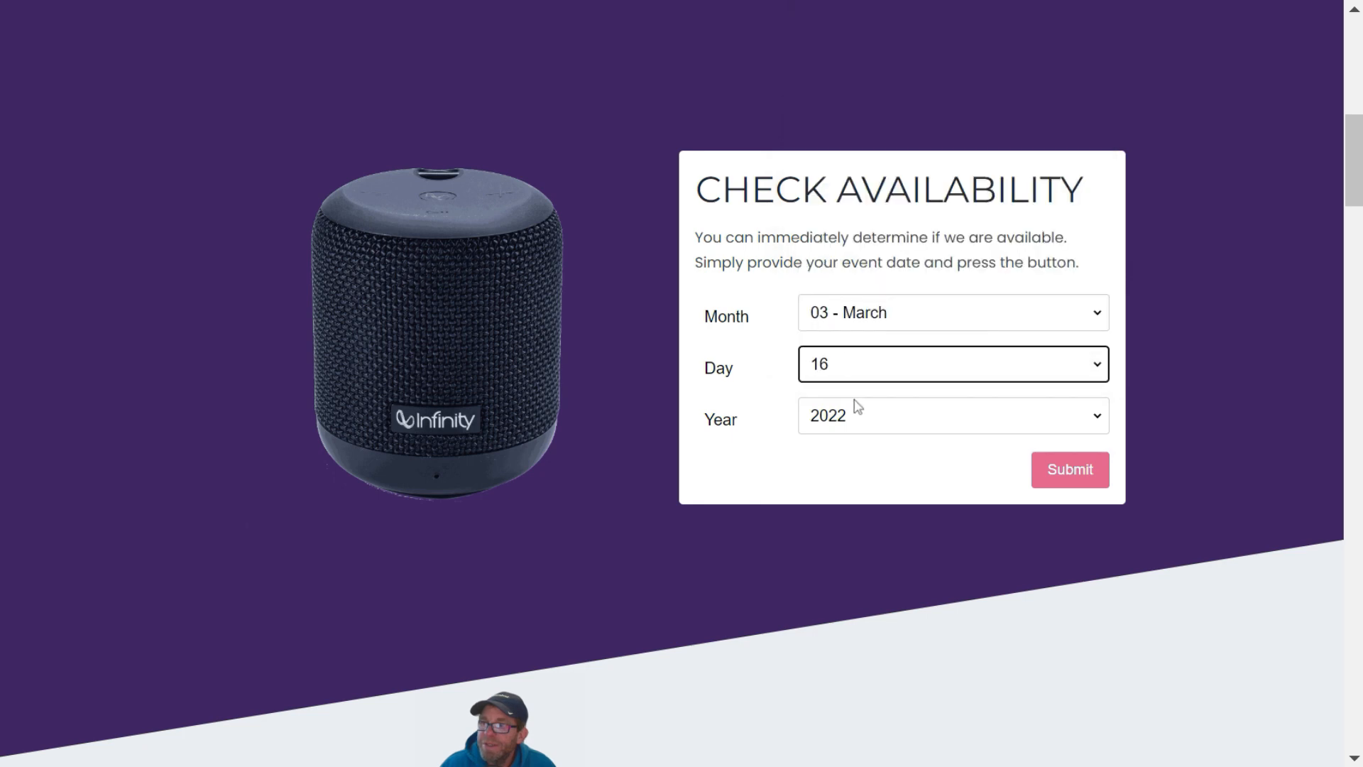
{"action": "left_click", "coordinate": [859, 420]}
{"action": "left_click", "coordinate": [851, 467]}
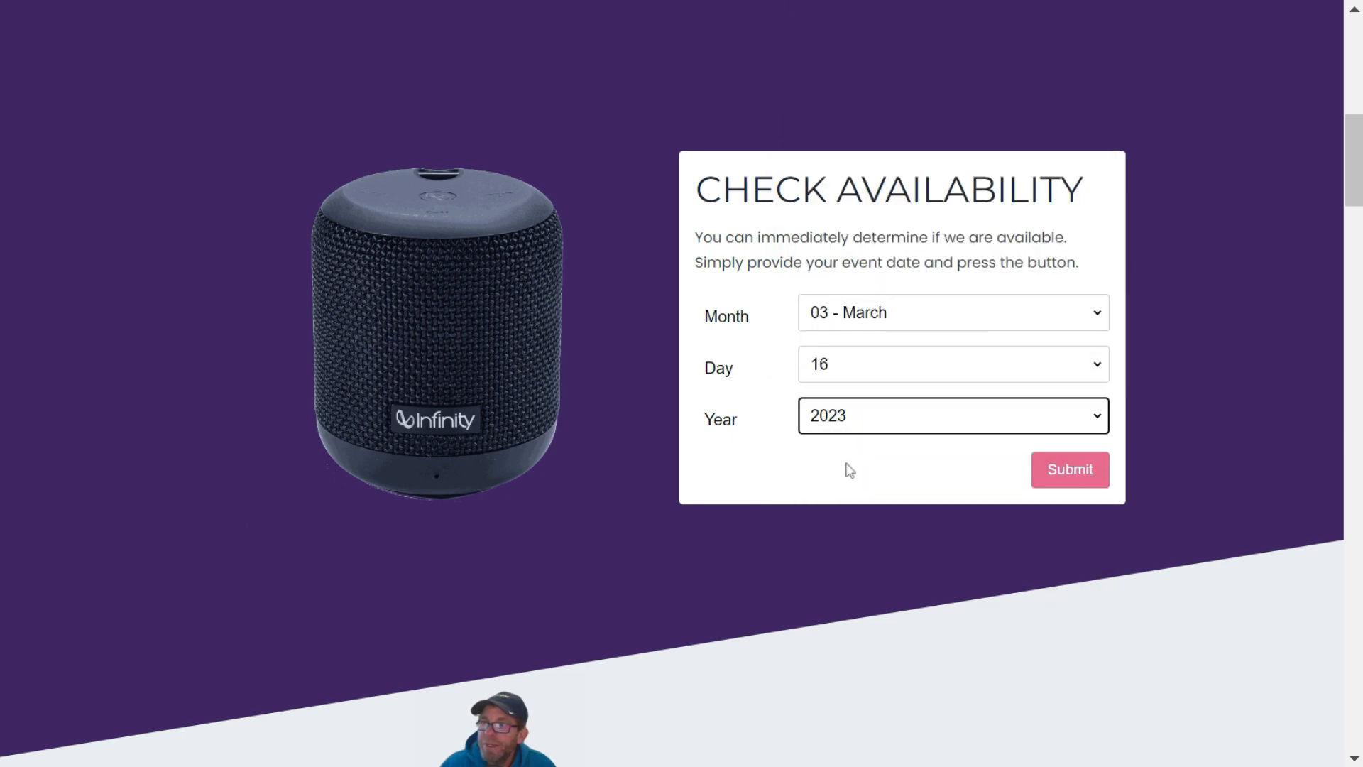
{"action": "left_click", "coordinate": [1070, 480]}
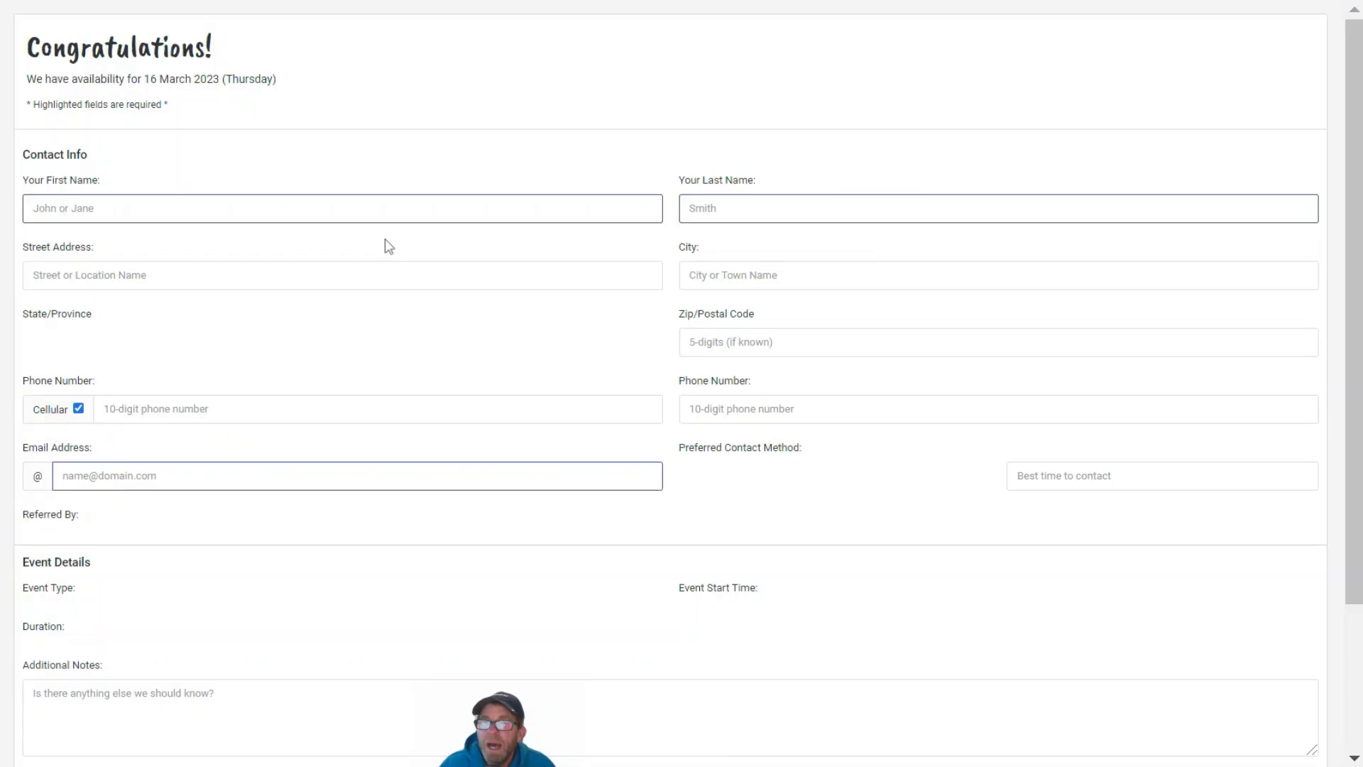
Scroll through the Gigbuilder booking request form confirming availability for 16 March 2023
{"action": "scroll", "coordinate": [287, 96], "scroll_direction": "down", "scroll_amount": 5}
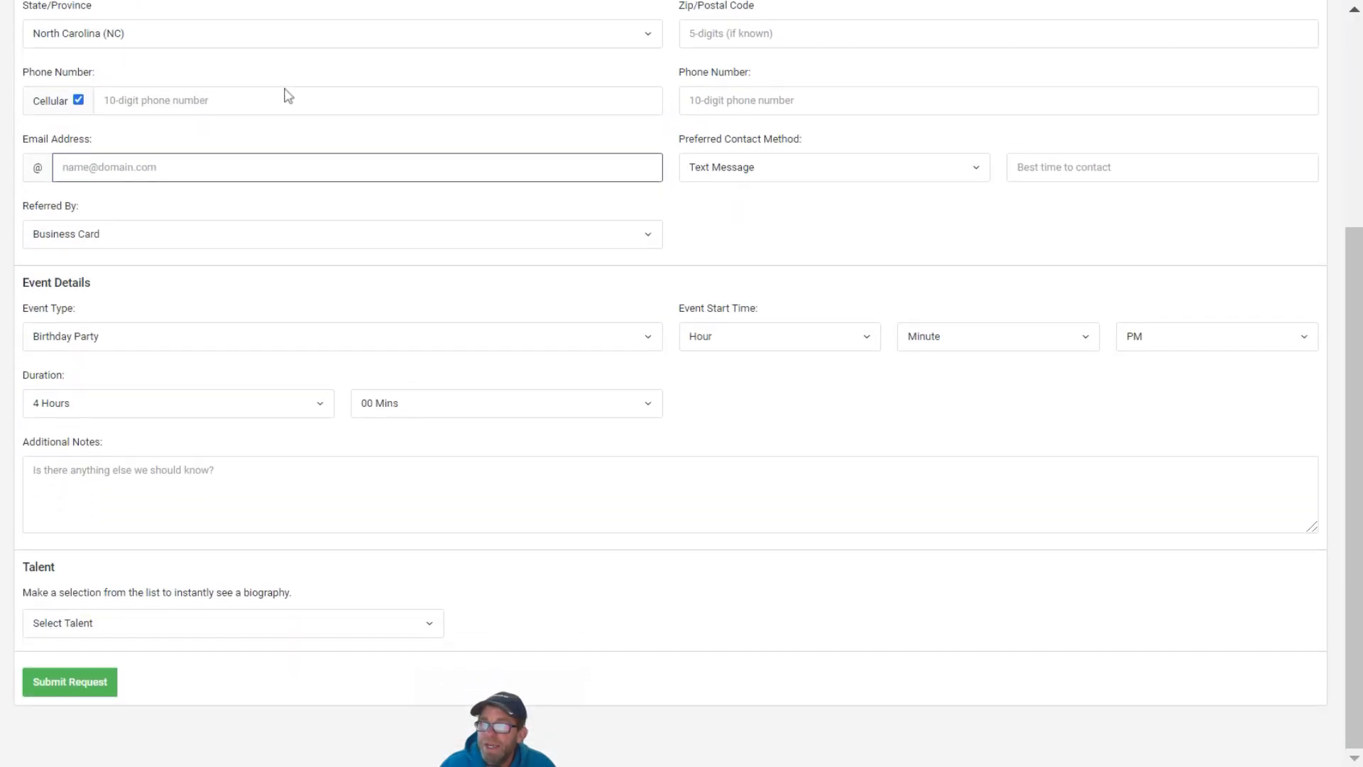
{"action": "scroll", "coordinate": [286, 89], "scroll_direction": "up", "scroll_amount": 4}
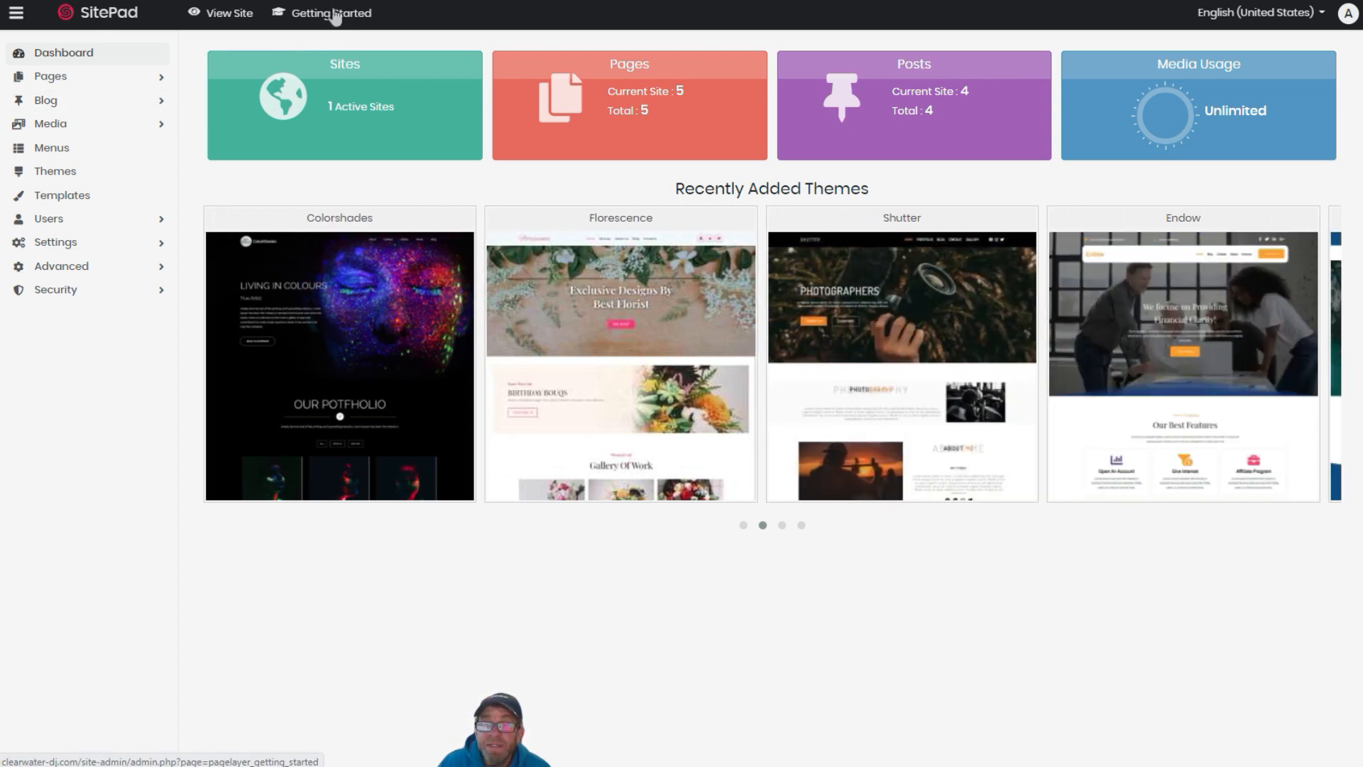
Browse the Welcome to SitePad Getting Started page and its guide video, then open the account menu
{"action": "left_click", "coordinate": [336, 14]}
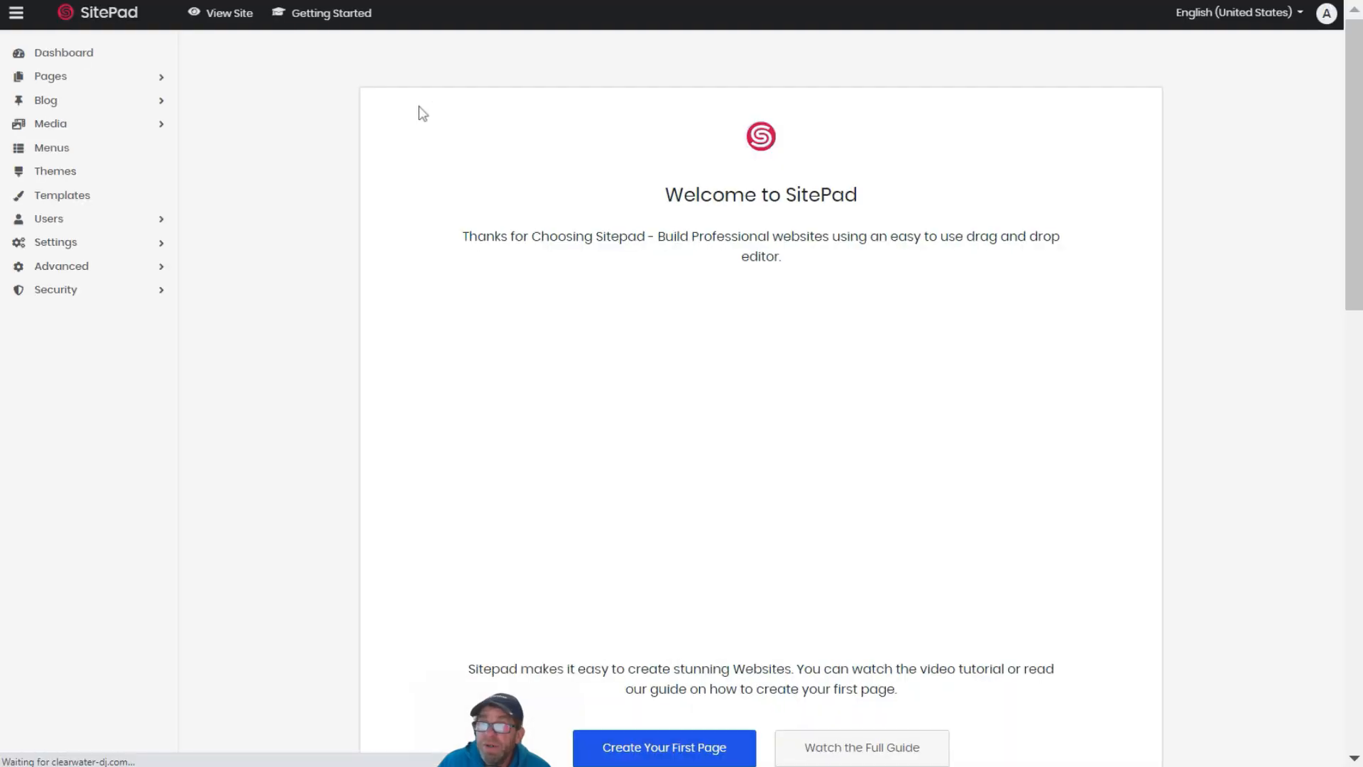
{"action": "scroll", "coordinate": [419, 186], "scroll_direction": "down", "scroll_amount": 10}
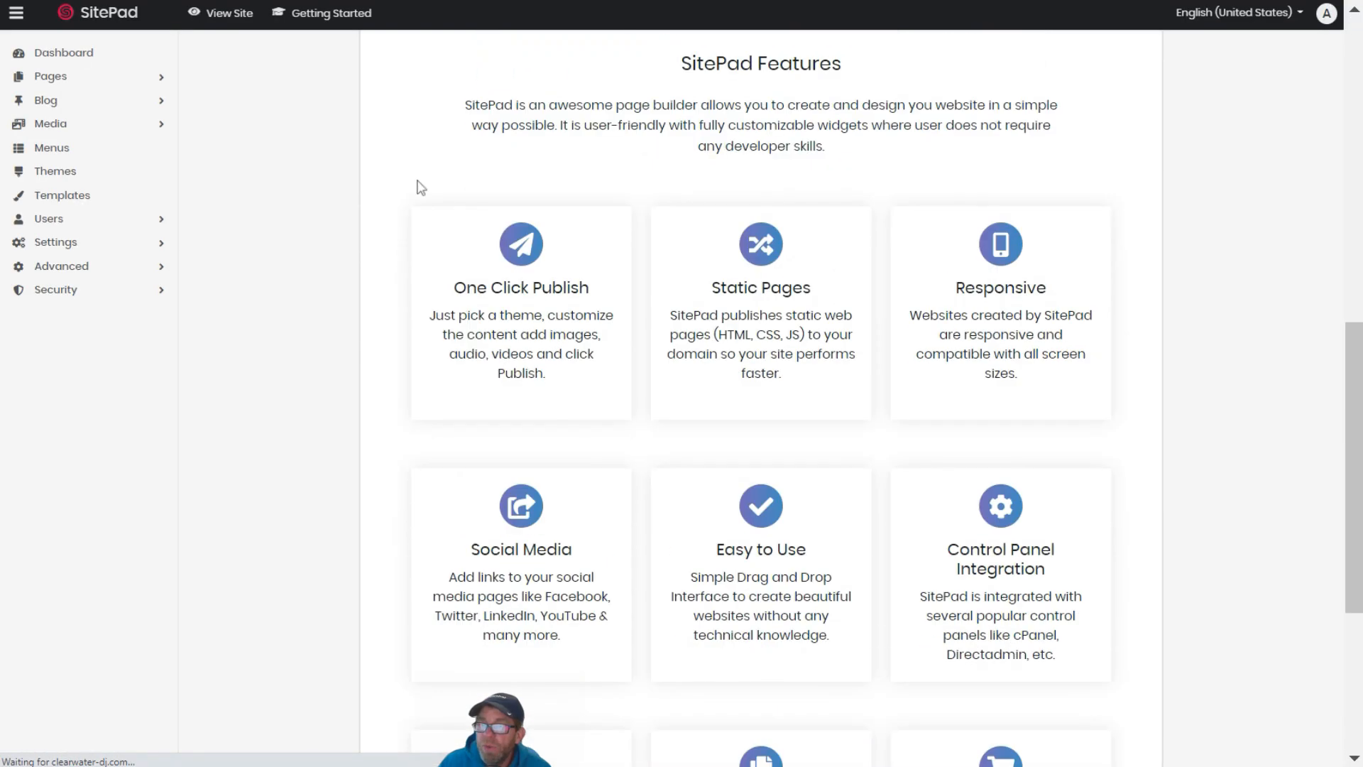
{"action": "scroll", "coordinate": [419, 185], "scroll_direction": "down", "scroll_amount": 5}
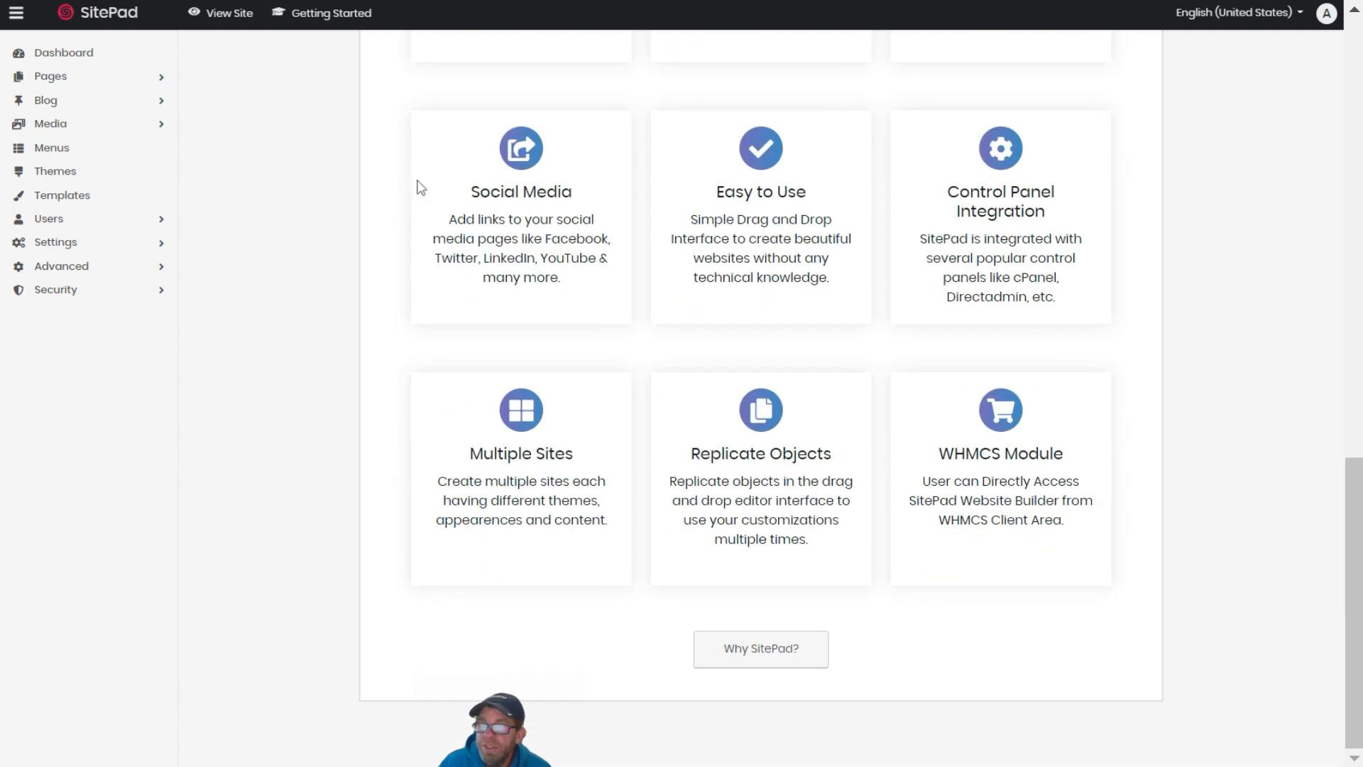
{"action": "scroll", "coordinate": [420, 185], "scroll_direction": "up", "scroll_amount": 15}
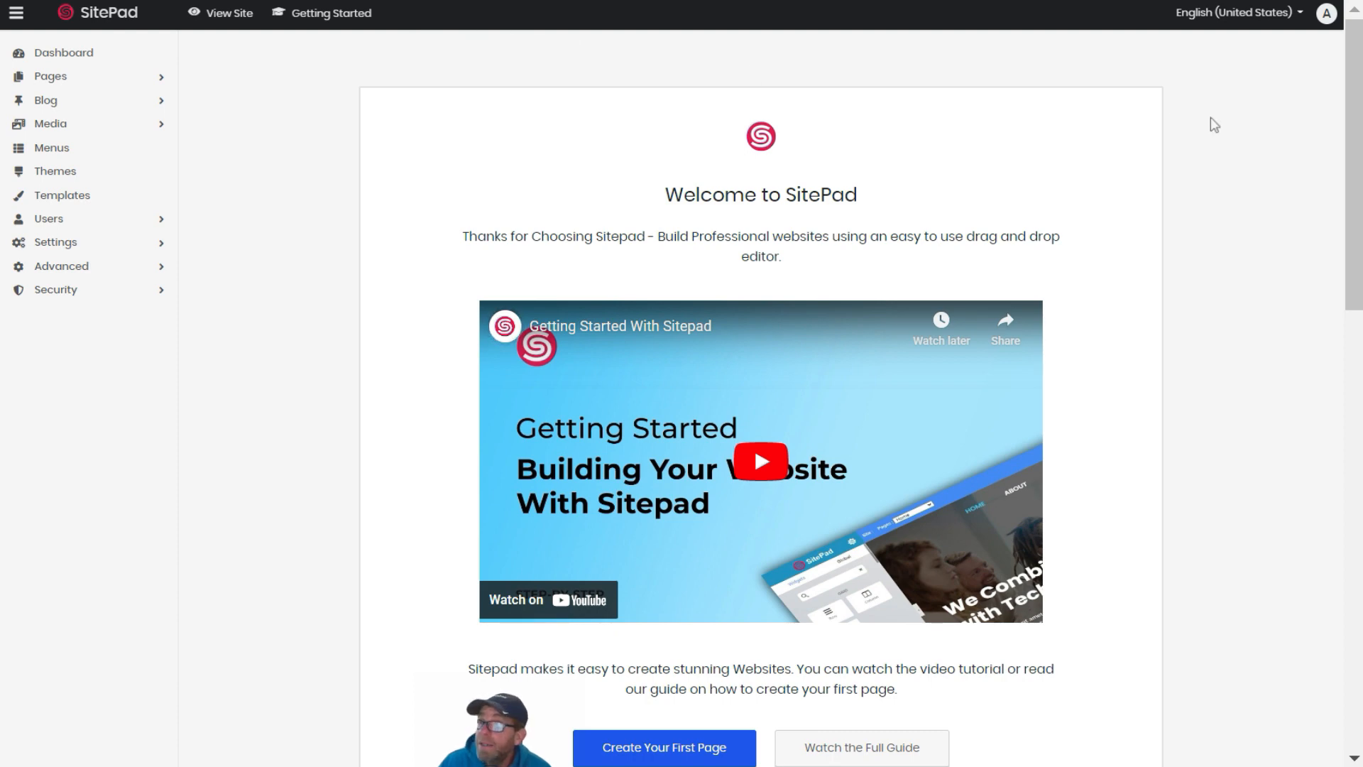
{"action": "left_click", "coordinate": [1327, 16]}
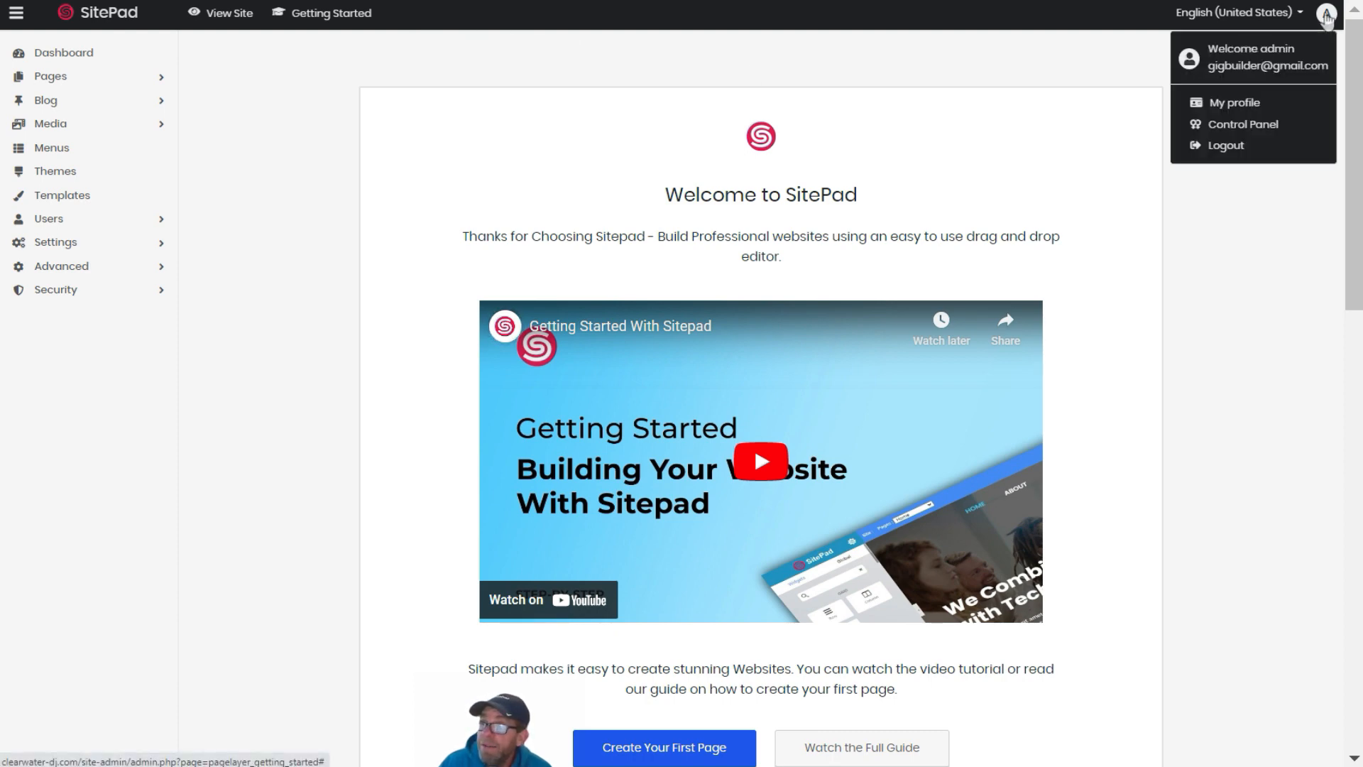
Go to the CWP Control Panel from the account menu and expand Script Installers
{"action": "left_click", "coordinate": [1243, 124]}
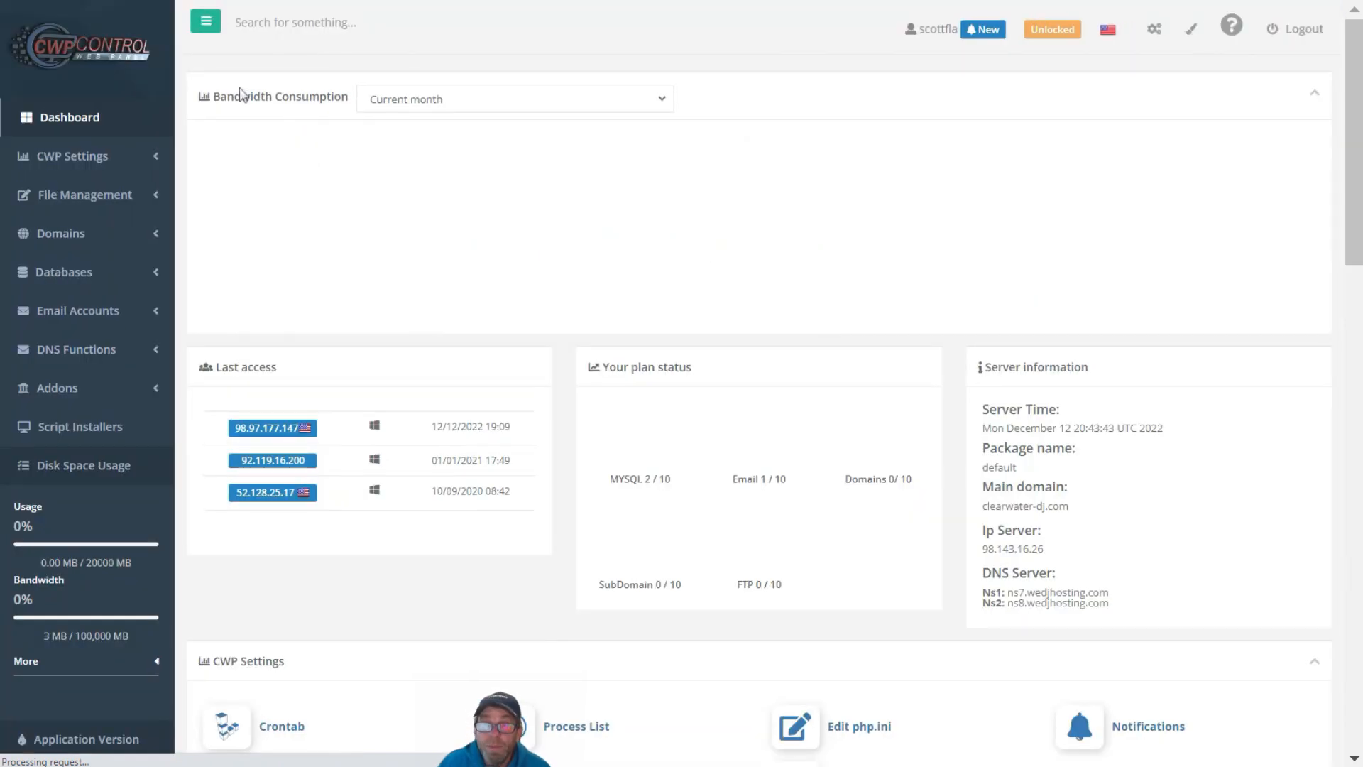
{"action": "left_click", "coordinate": [72, 430]}
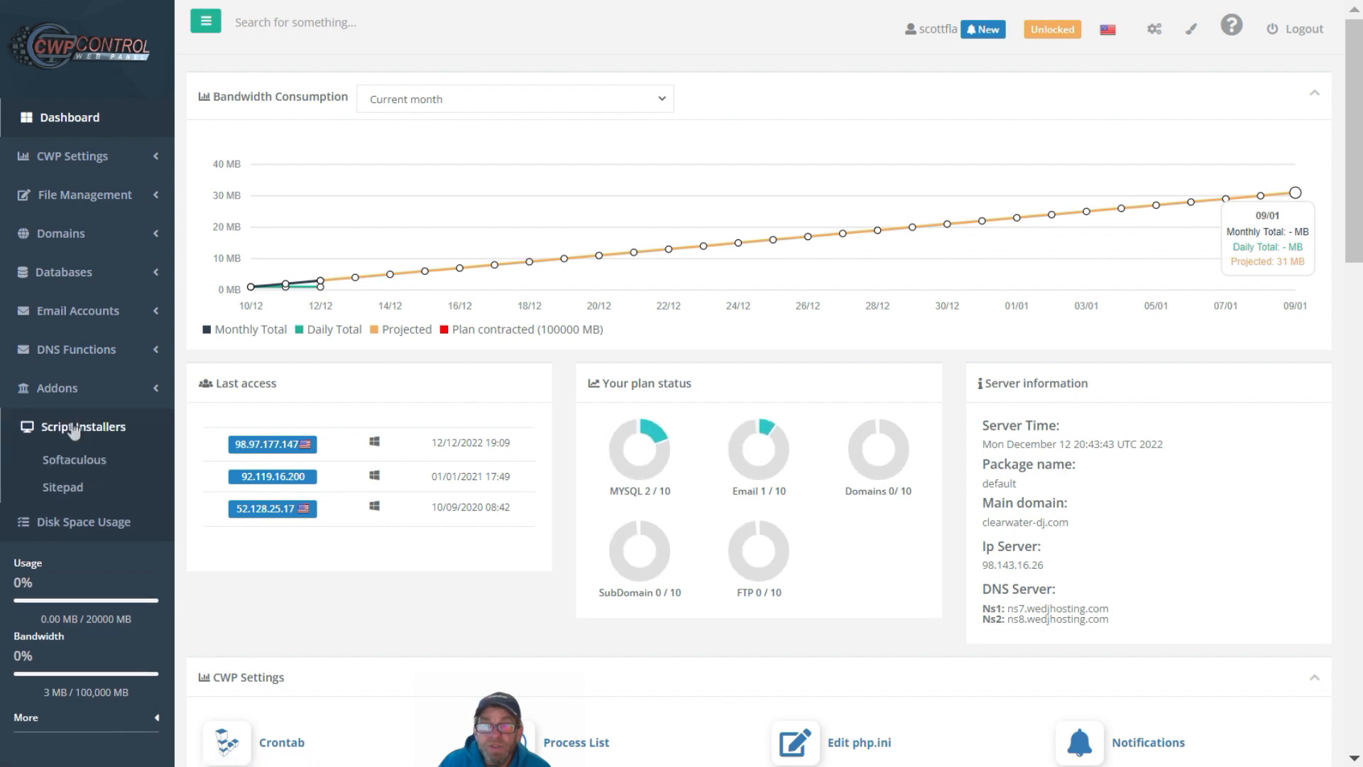
From the Sitepad installer list, delete the City Sounds DJ Service site and confirm Remove Site
{"action": "left_click", "coordinate": [64, 488]}
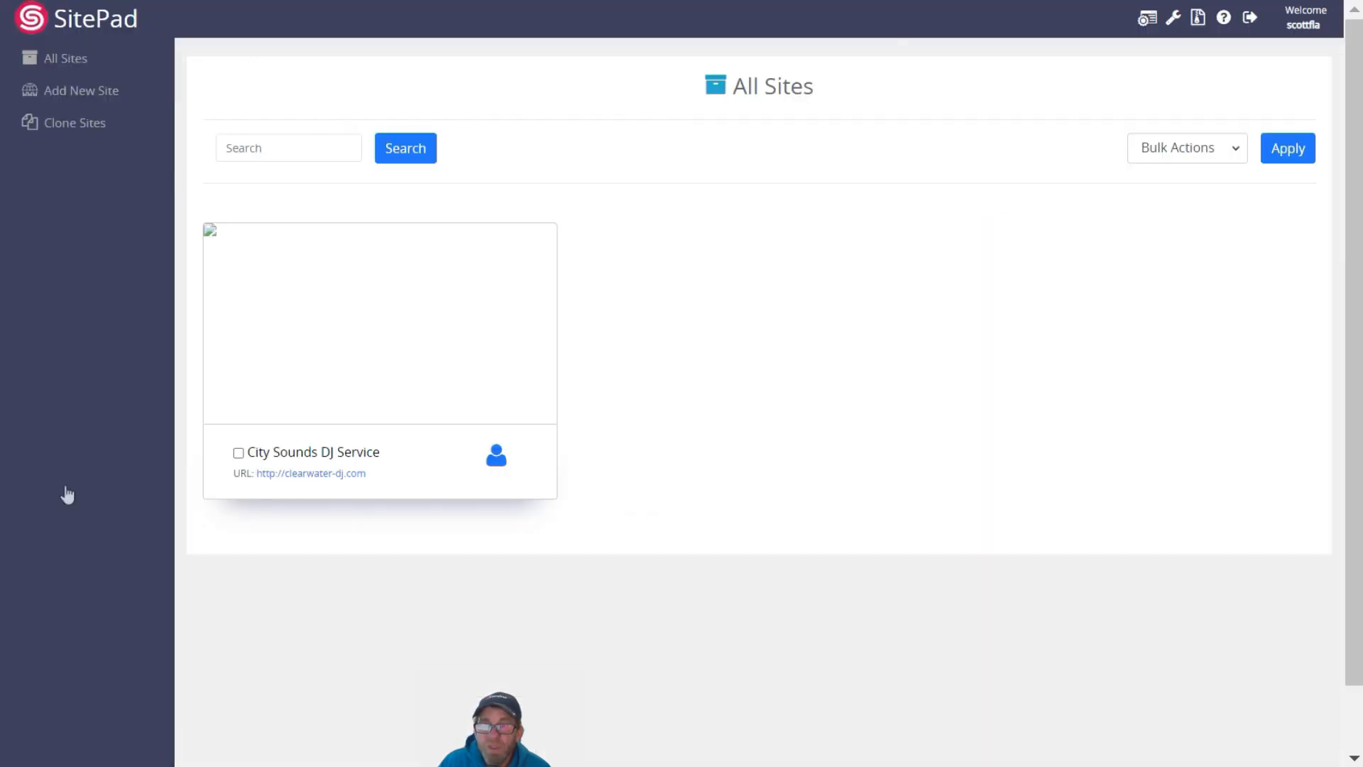
{"action": "mouse_move", "coordinate": [356, 246]}
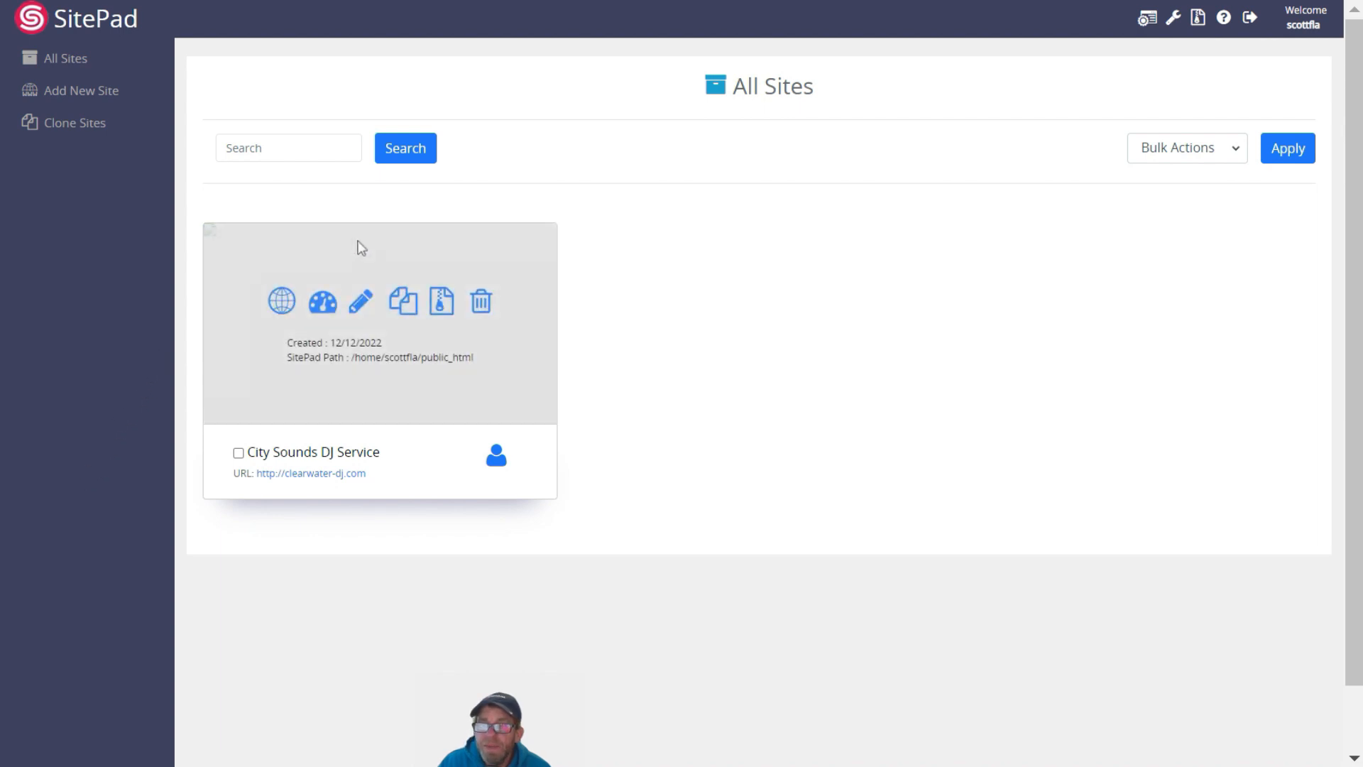
{"action": "left_click", "coordinate": [482, 304]}
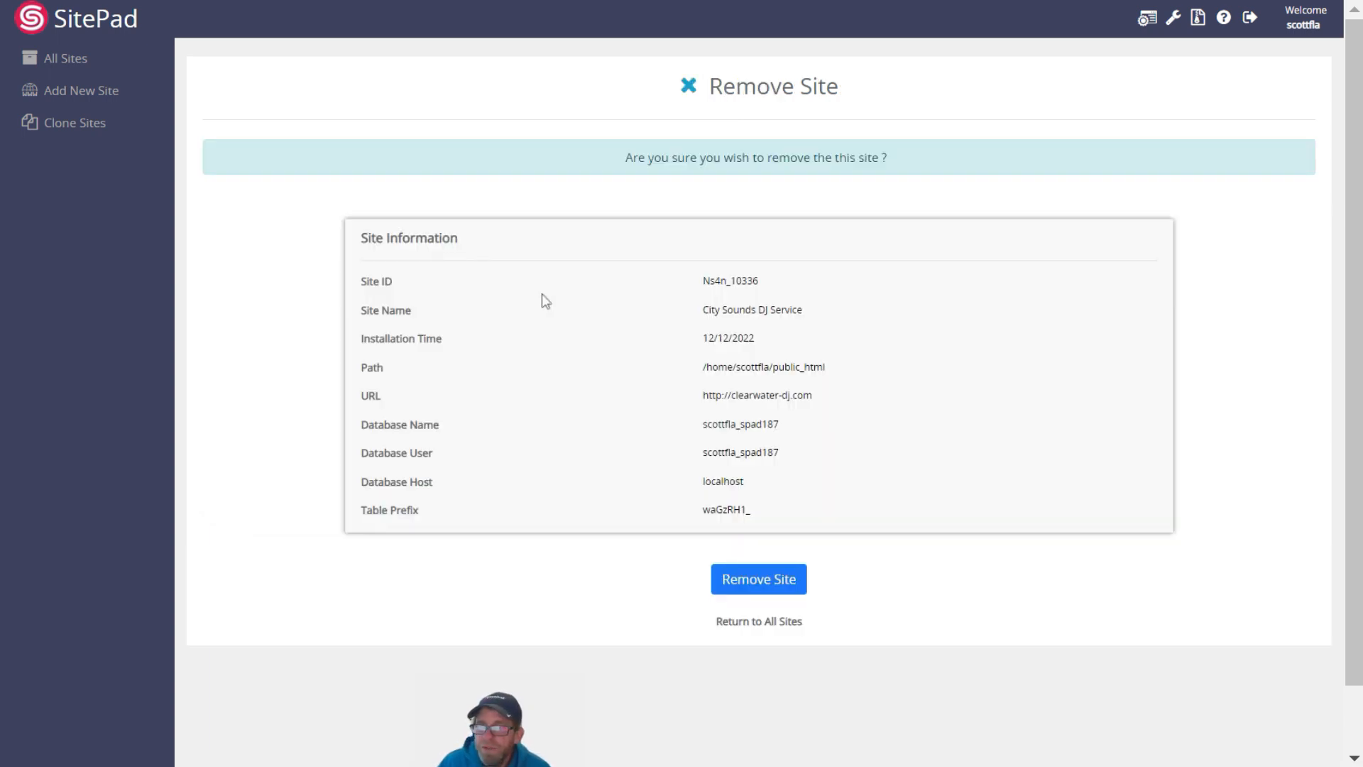
{"action": "left_click", "coordinate": [765, 588]}
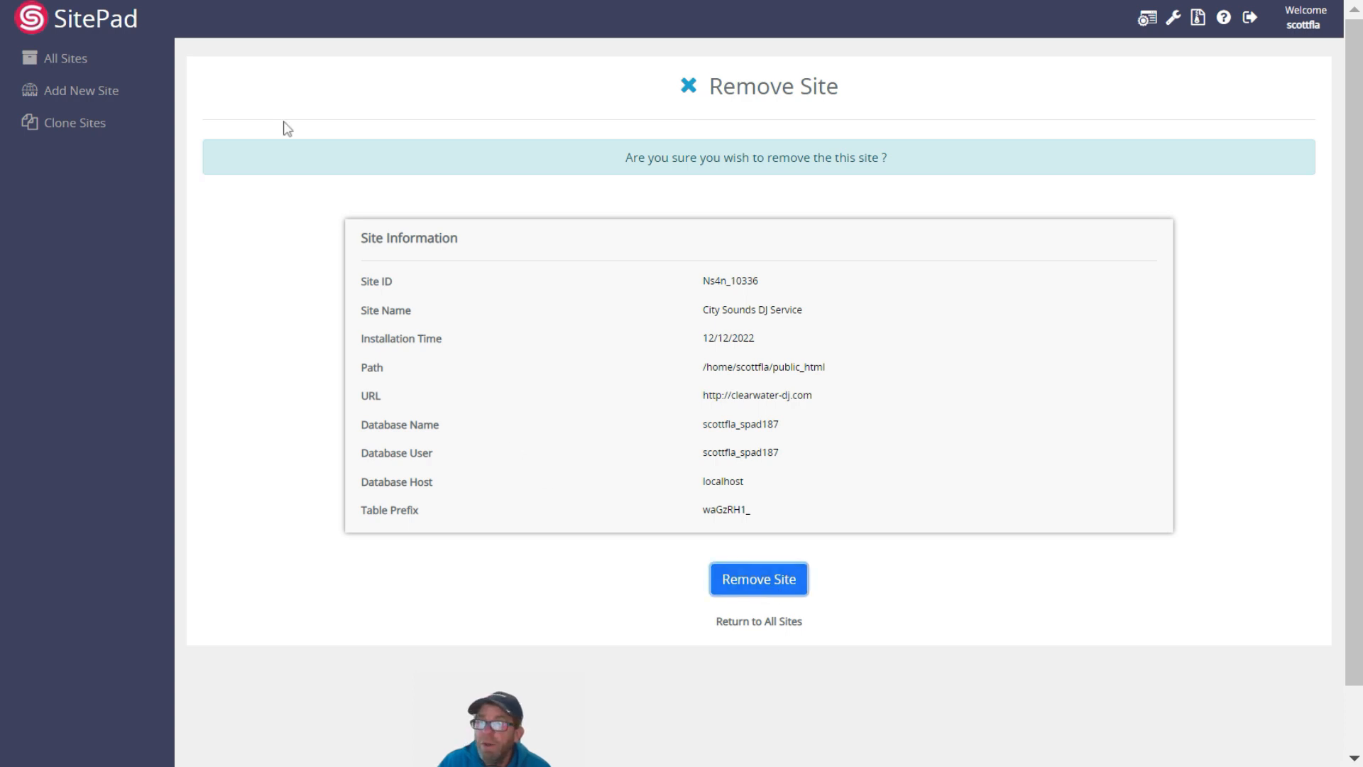